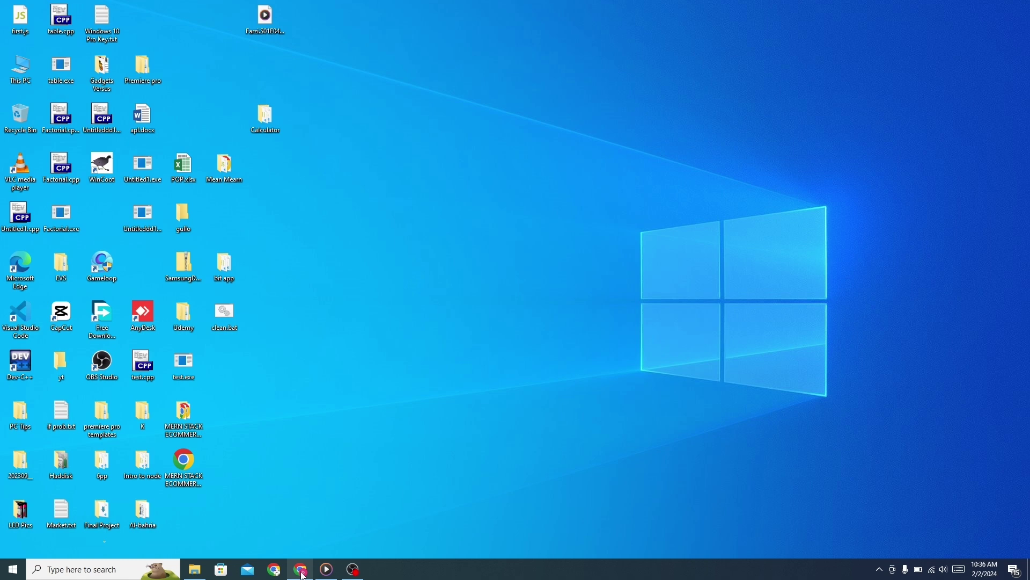
# Step: Launch Chrome, search Google for 'rainmeter' and open rainmeter.net from the results
pyautogui.click(302, 571)
pyautogui.click(405, 232)
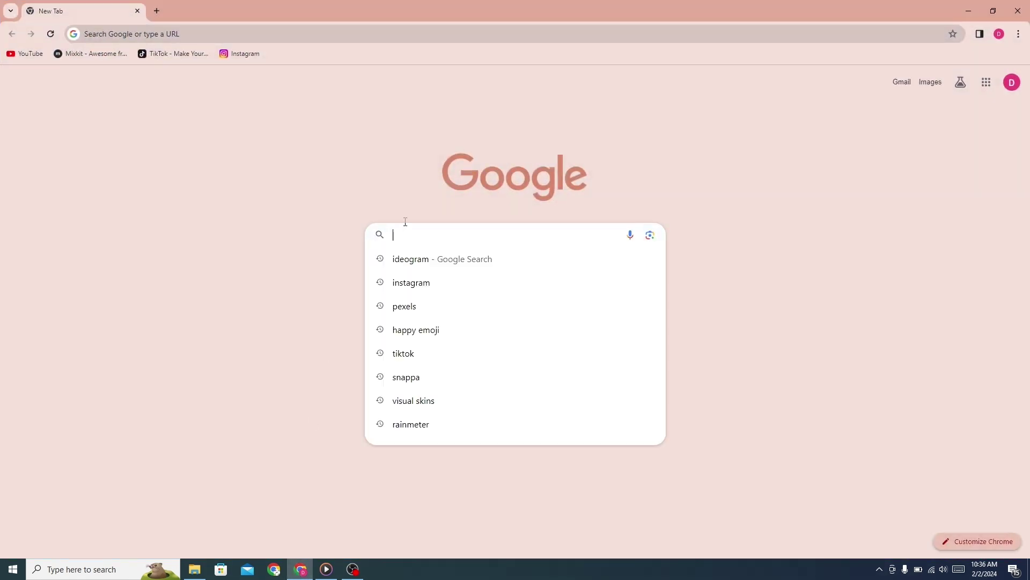
pyautogui.write('ra')
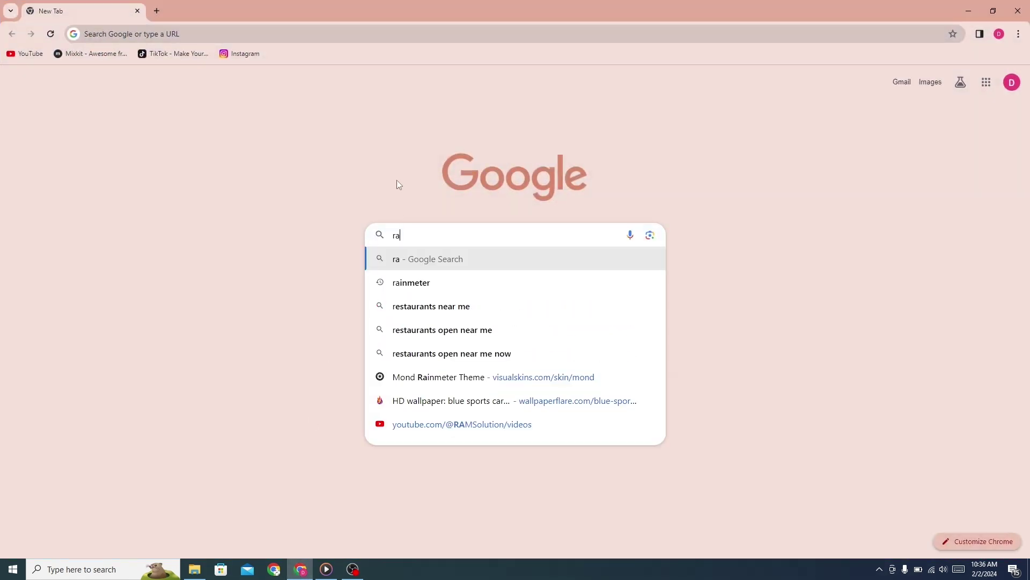
pyautogui.write('in')
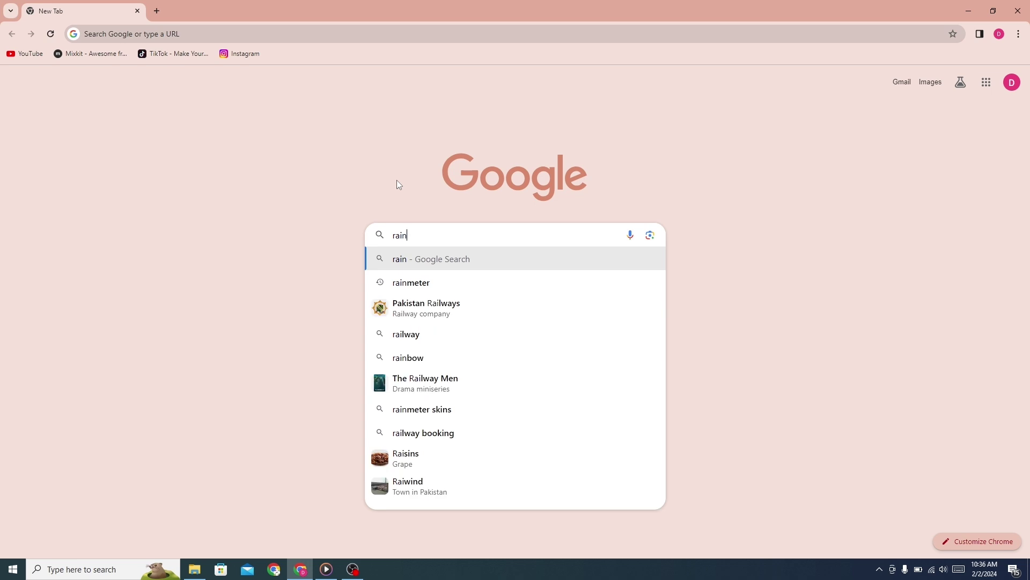
pyautogui.write('meter')
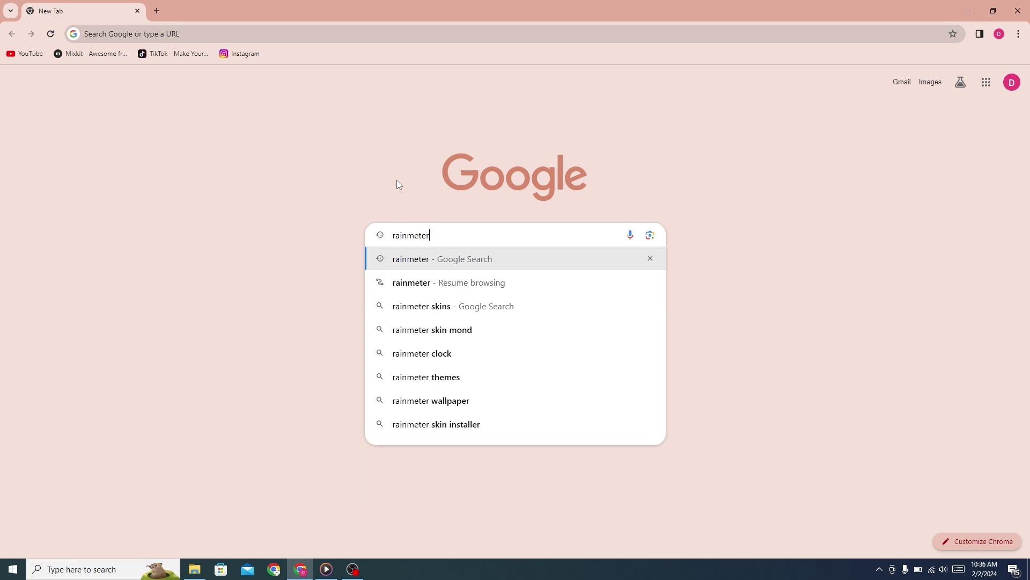
pyautogui.press('Return')
pyautogui.click(214, 175)
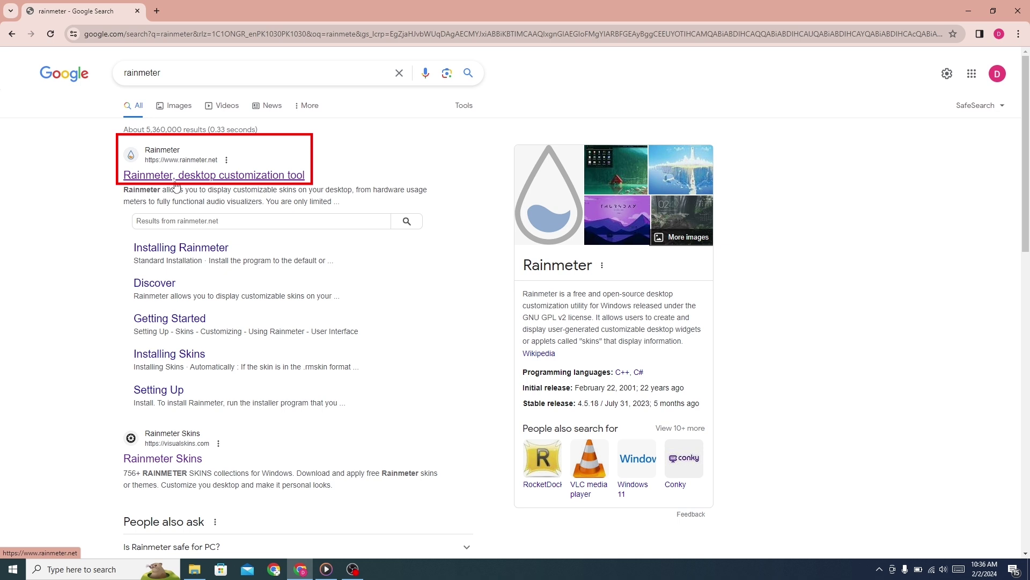
pyautogui.click(205, 175)
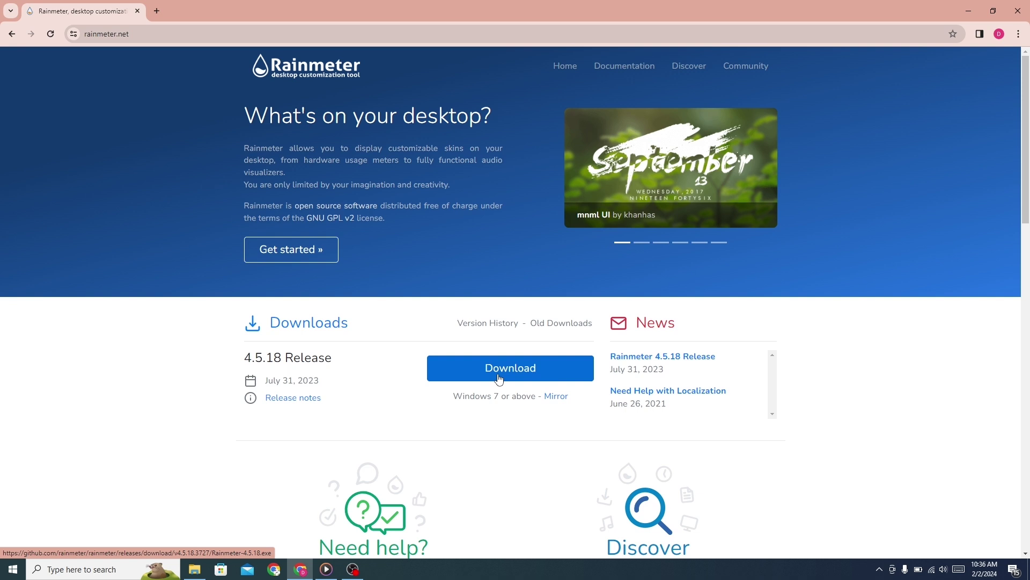
# Step: In a new tab, search 'vstheme', go to VSThemes.org and open the WhiteNeon2 skin page
pyautogui.click(160, 11)
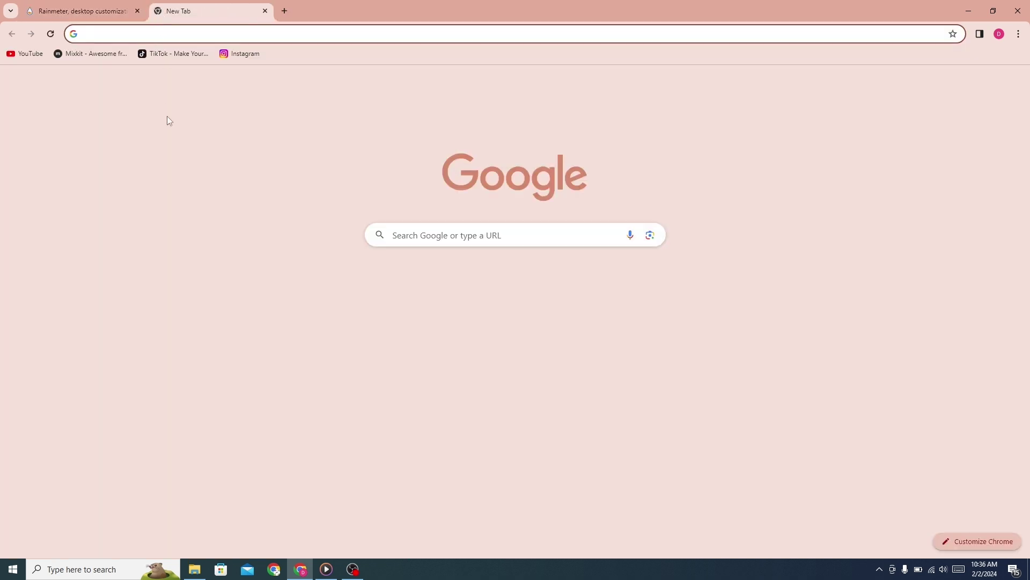
pyautogui.click(438, 235)
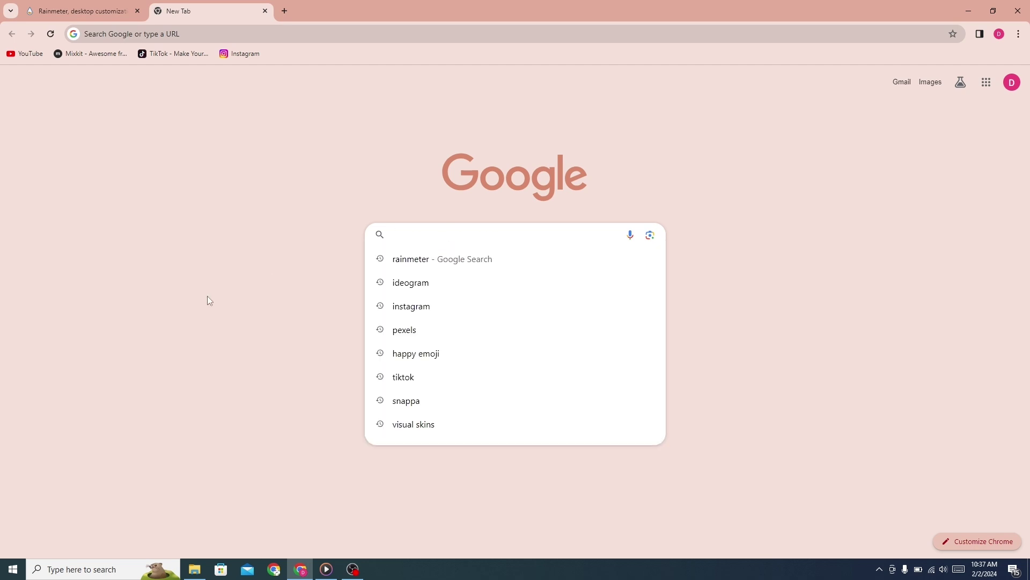
pyautogui.write('vs')
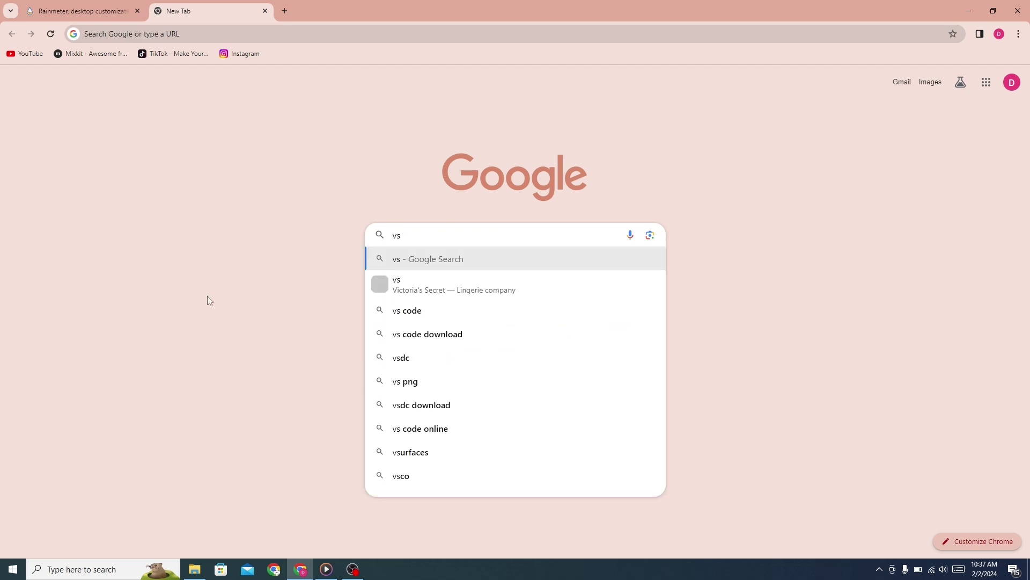
pyautogui.write('theme')
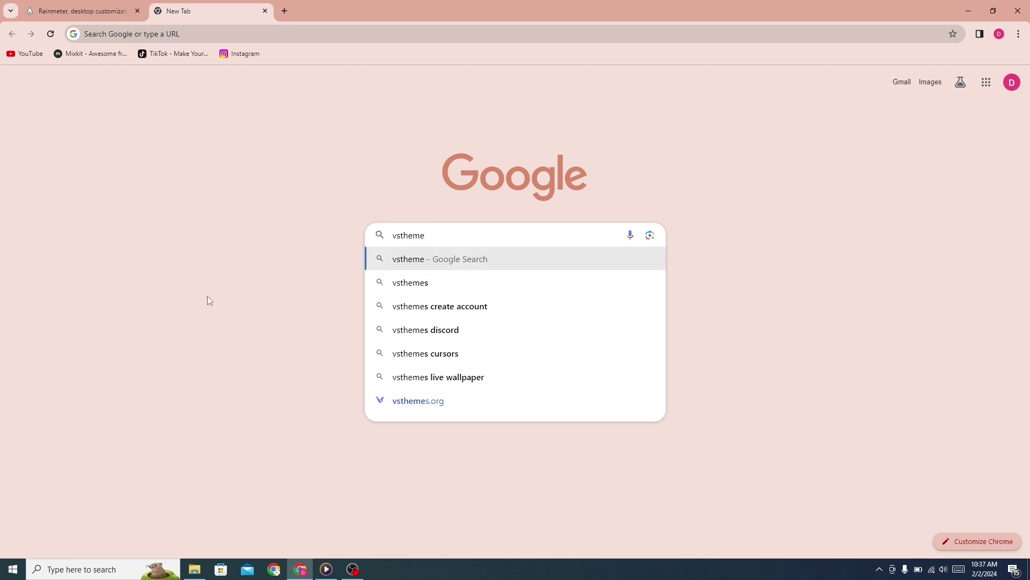
pyautogui.press('Return')
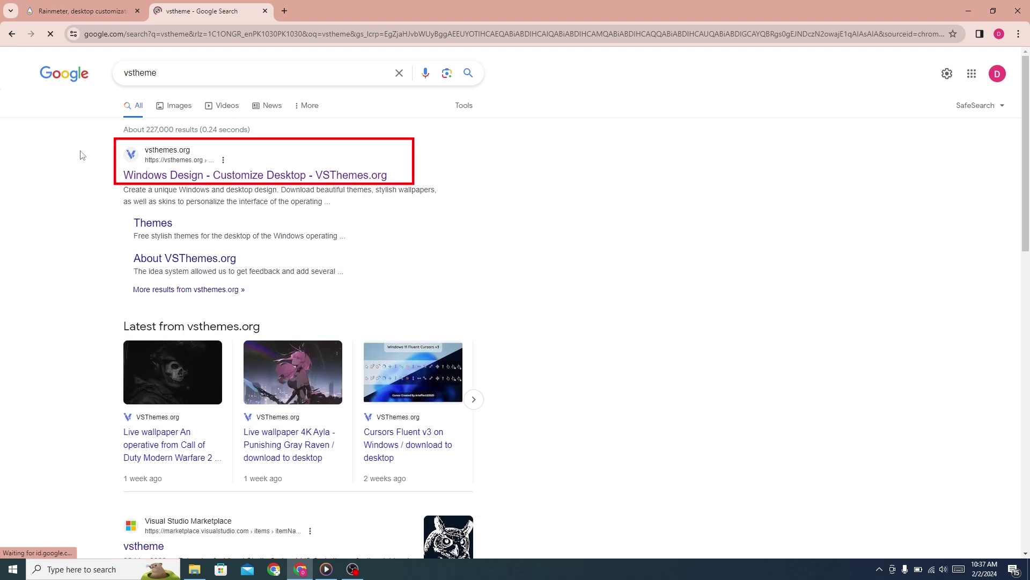
pyautogui.click(233, 178)
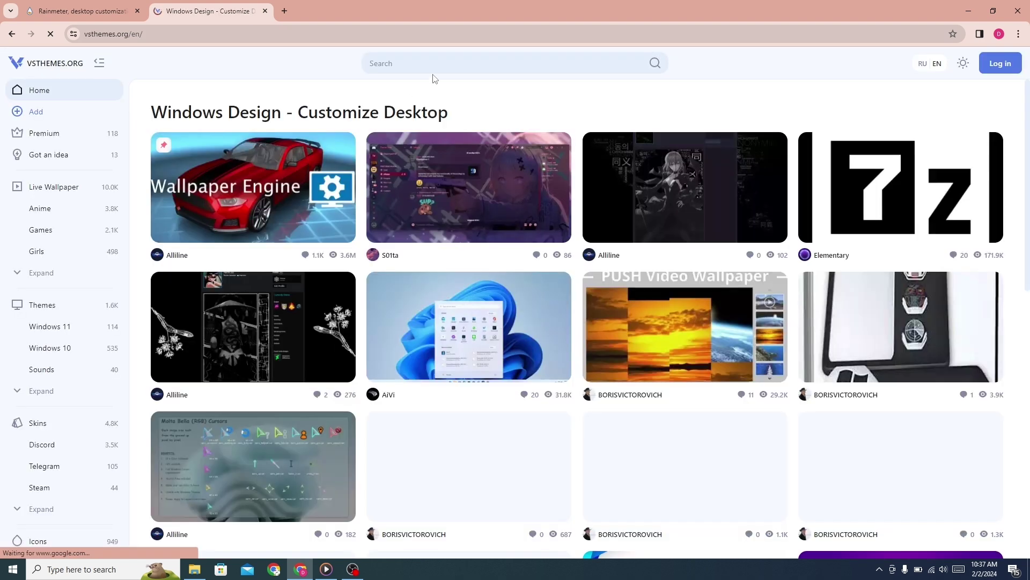
pyautogui.scroll(-2, 270, 374)
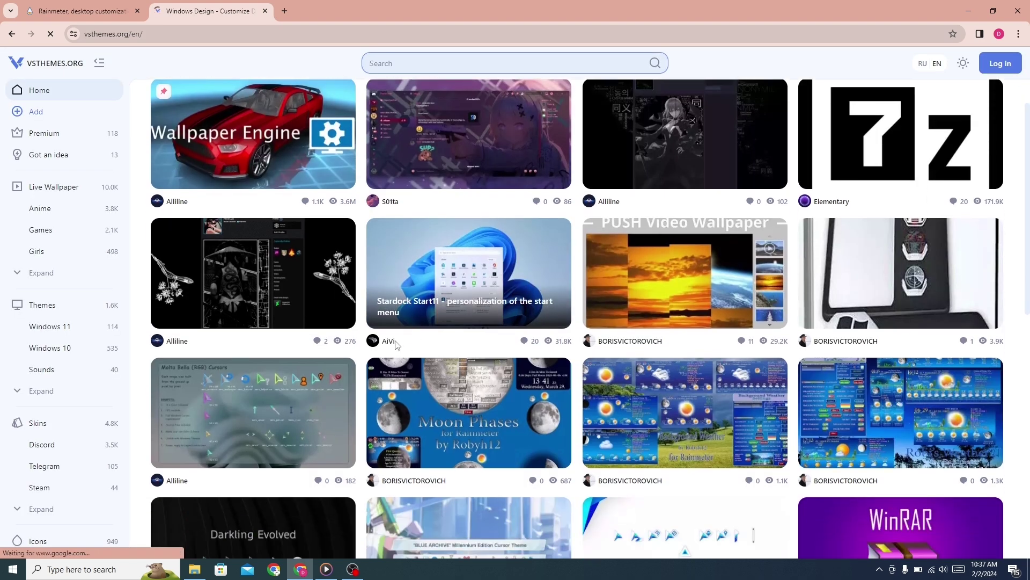
pyautogui.scroll(-2, 270, 374)
pyautogui.scroll(-2, 403, 386)
pyautogui.scroll(-2, 483, 403)
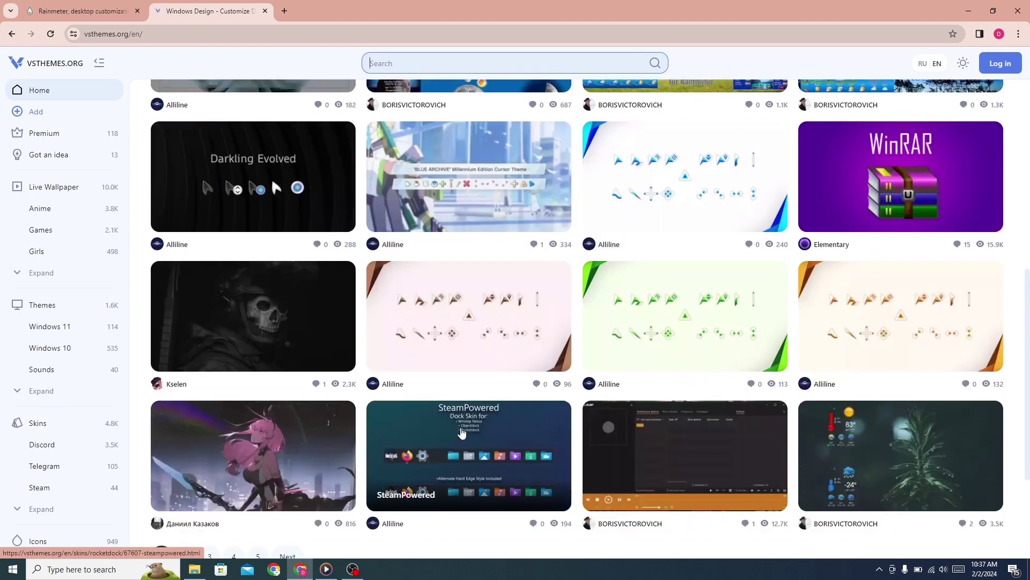
pyautogui.scroll(3, 527, 420)
pyautogui.scroll(3, 519, 410)
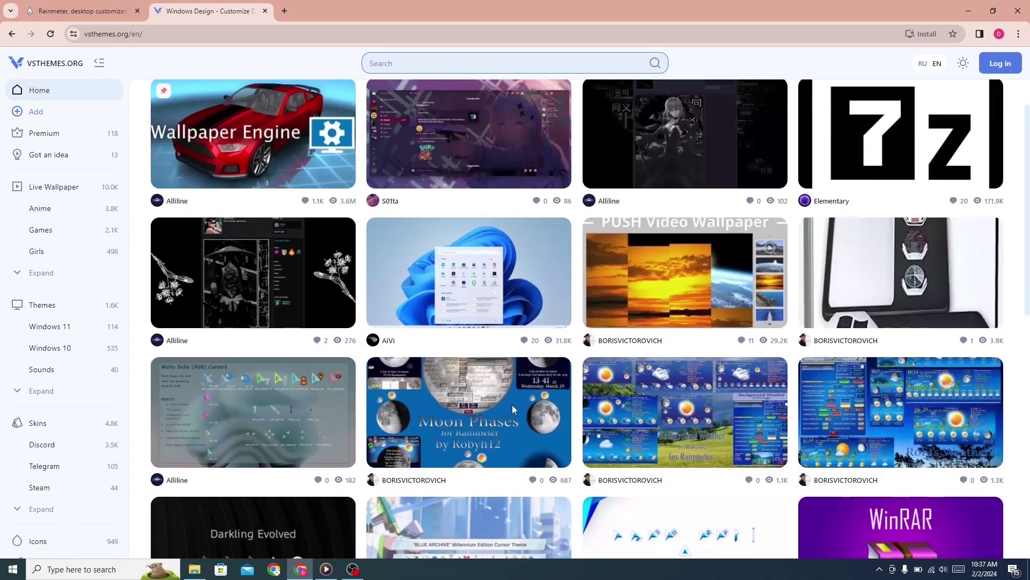
pyautogui.scroll(3, 514, 405)
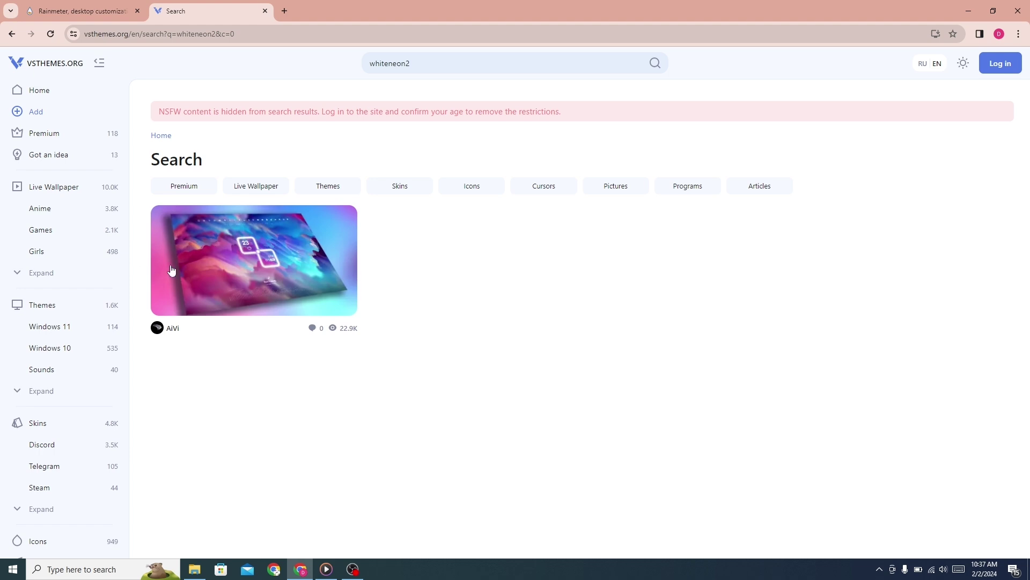
pyautogui.click(271, 261)
pyautogui.click(271, 261)
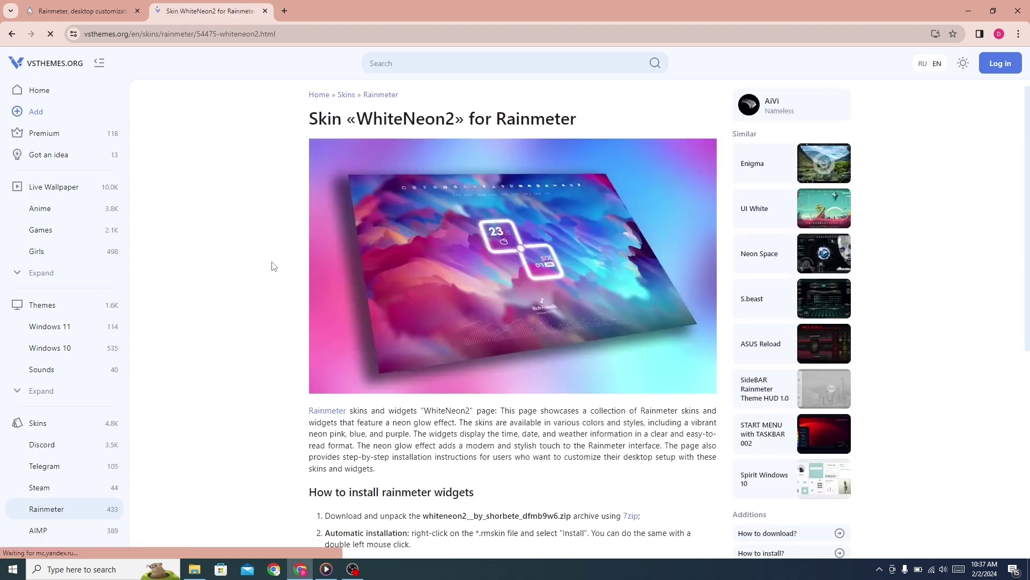
pyautogui.scroll(-5, 272, 265)
pyautogui.scroll(-4, 272, 265)
pyautogui.scroll(-2, 271, 265)
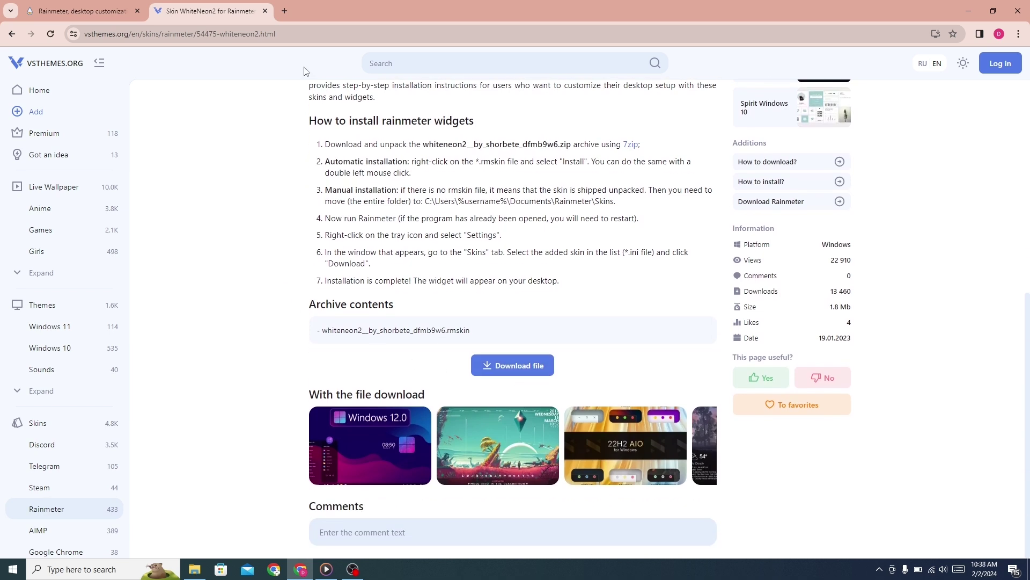
# Step: In a new tab, search Visual Skins, open visualskins.com and reach the Mond page past the ad
pyautogui.click(284, 11)
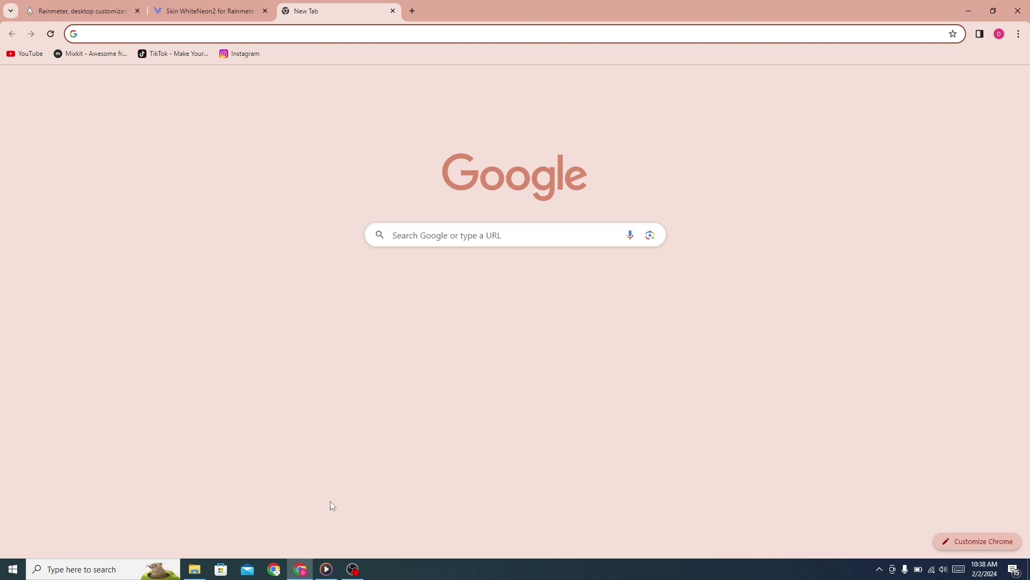
pyautogui.click(452, 236)
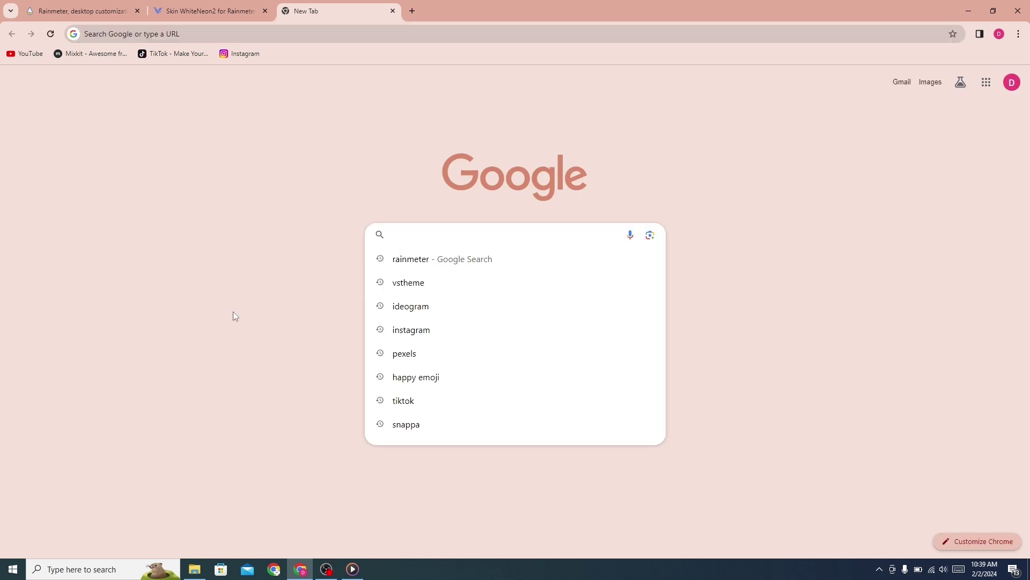
pyautogui.write('visua')
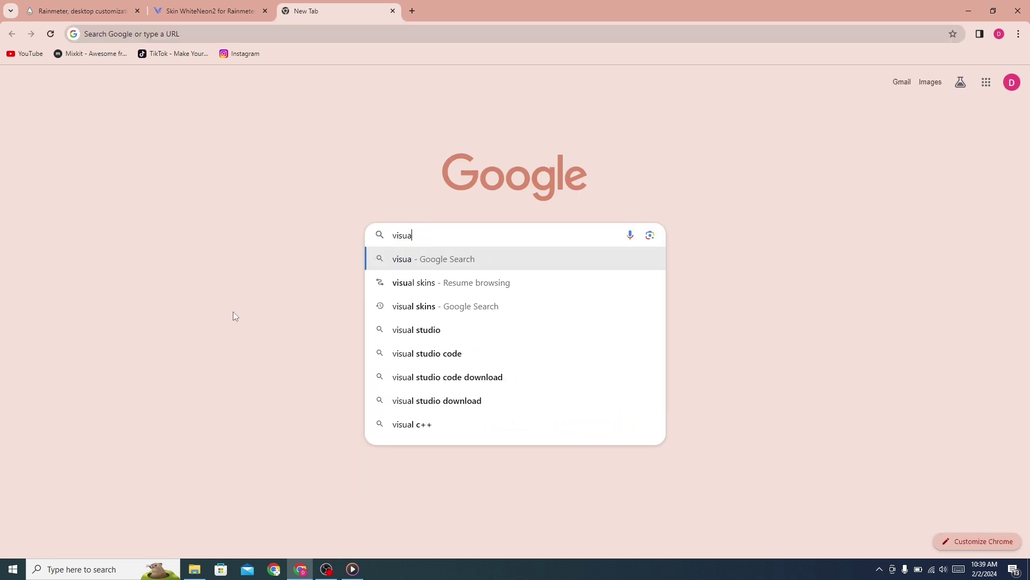
pyautogui.write('l ')
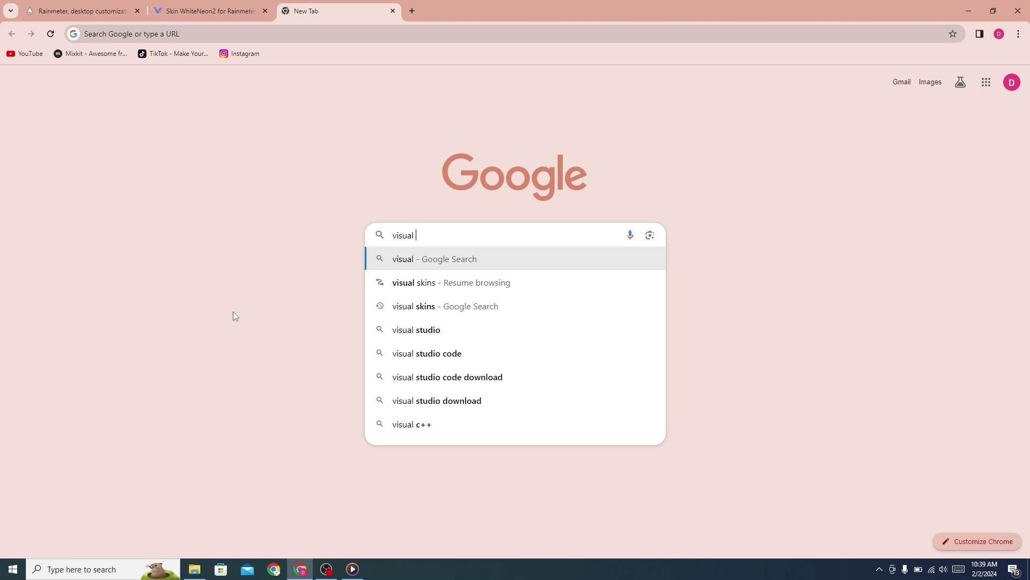
pyautogui.write('skins')
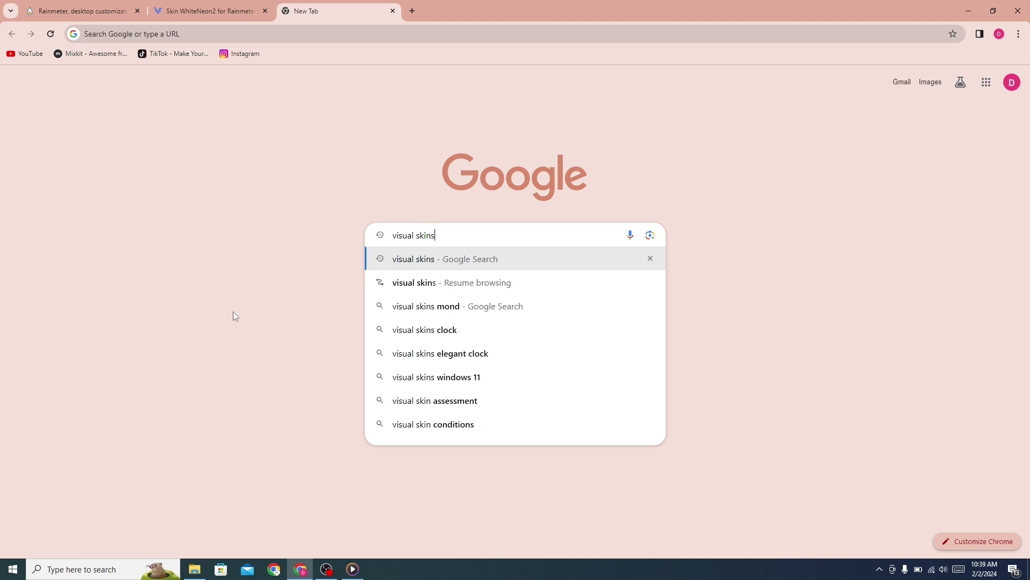
pyautogui.press('Return')
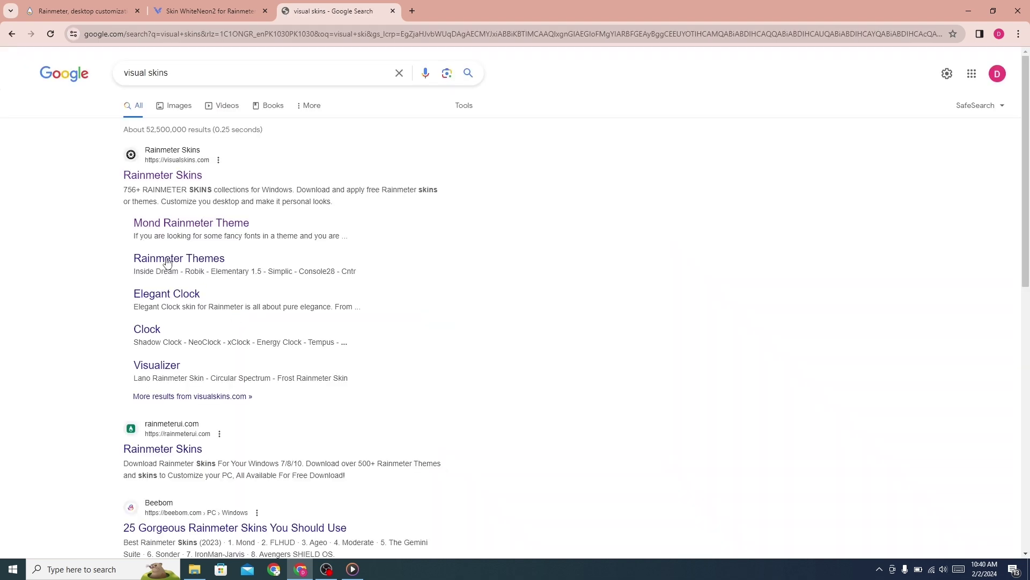
pyautogui.click(187, 179)
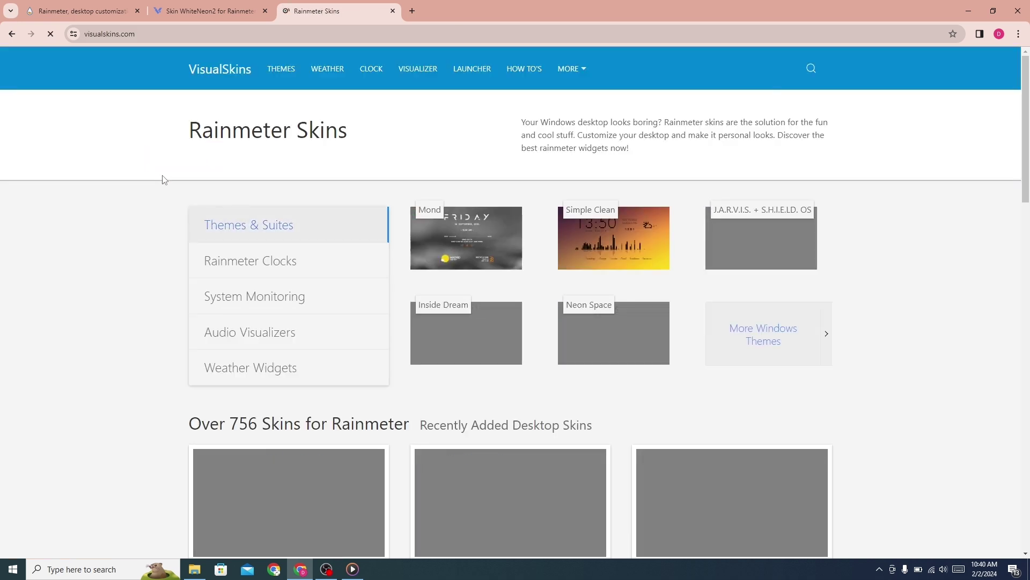
pyautogui.scroll(-1, 97, 271)
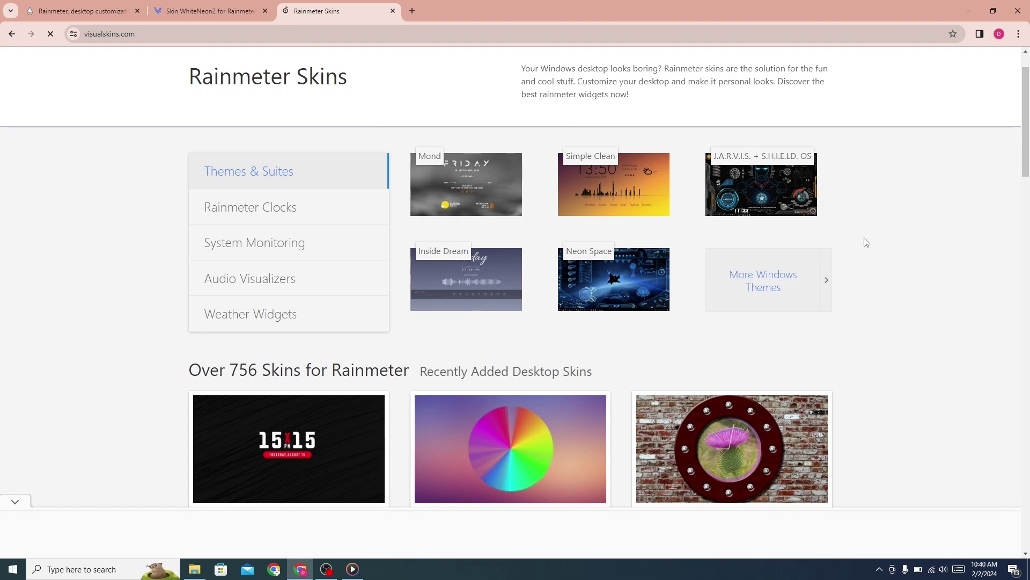
pyautogui.scroll(-2, 866, 241)
pyautogui.scroll(-3, 865, 246)
pyautogui.scroll(-2, 867, 248)
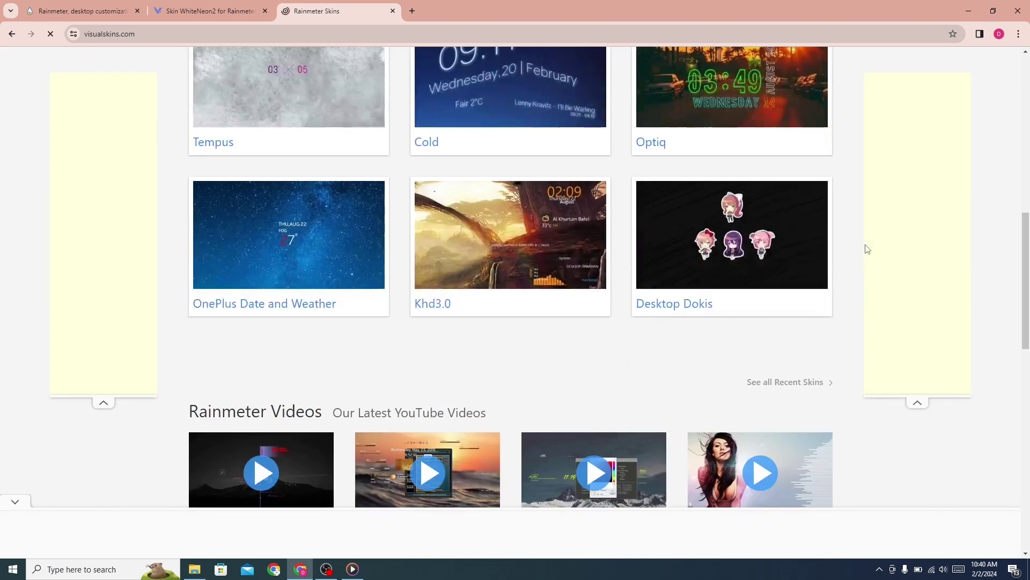
pyautogui.scroll(3, 774, 314)
pyautogui.scroll(3, 773, 314)
pyautogui.scroll(3, 773, 314)
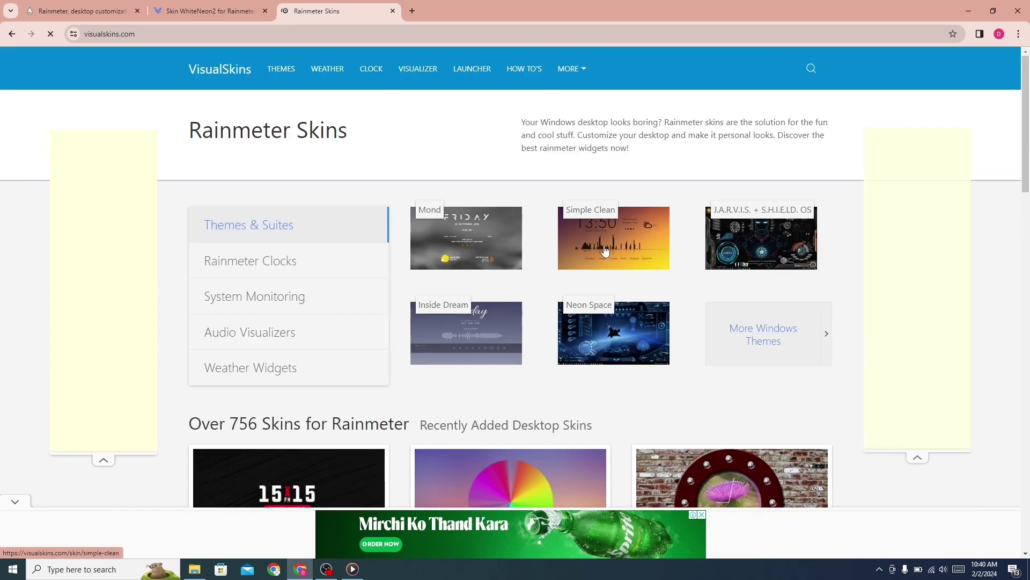
pyautogui.click(479, 250)
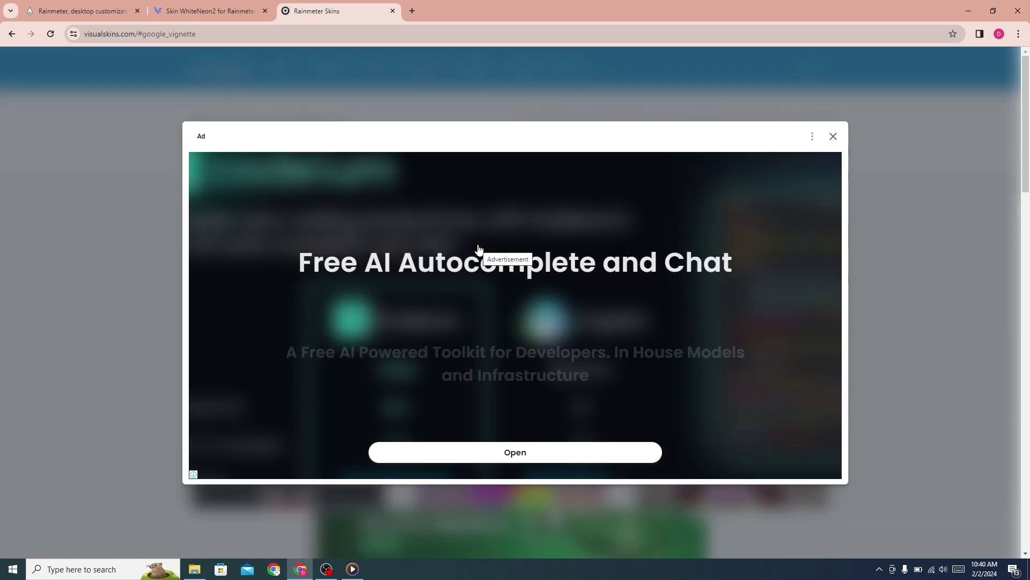
pyautogui.click(835, 137)
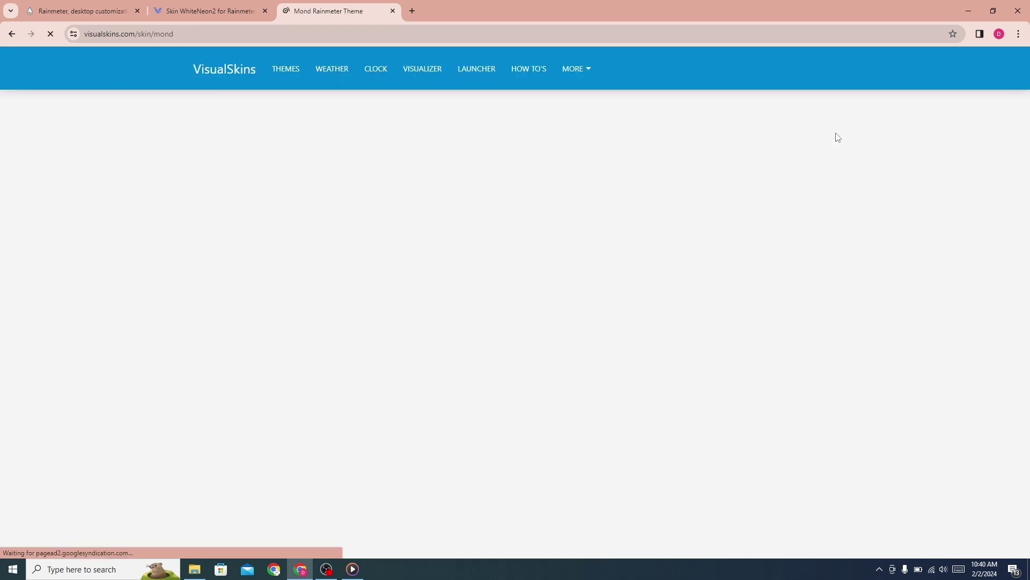
pyautogui.scroll(-3, 316, 252)
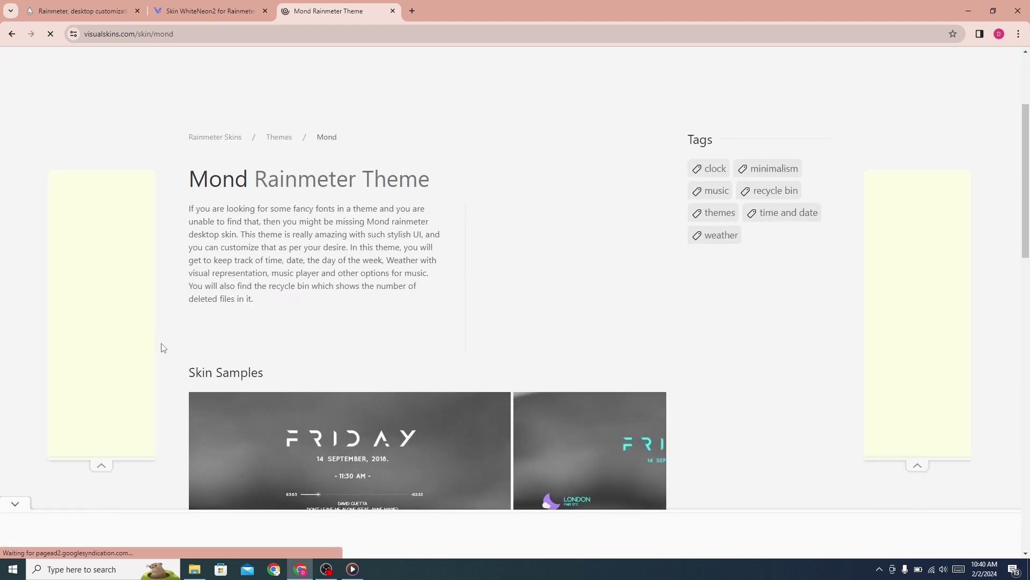
pyautogui.scroll(-3, 170, 346)
pyautogui.scroll(-3, 314, 322)
pyautogui.scroll(-2, 417, 312)
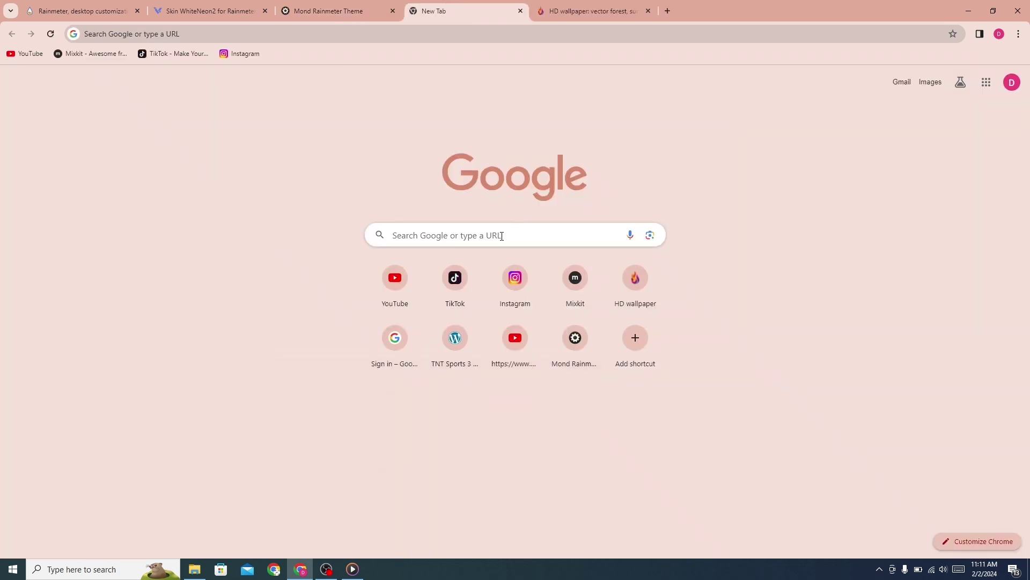
pyautogui.write('wa')
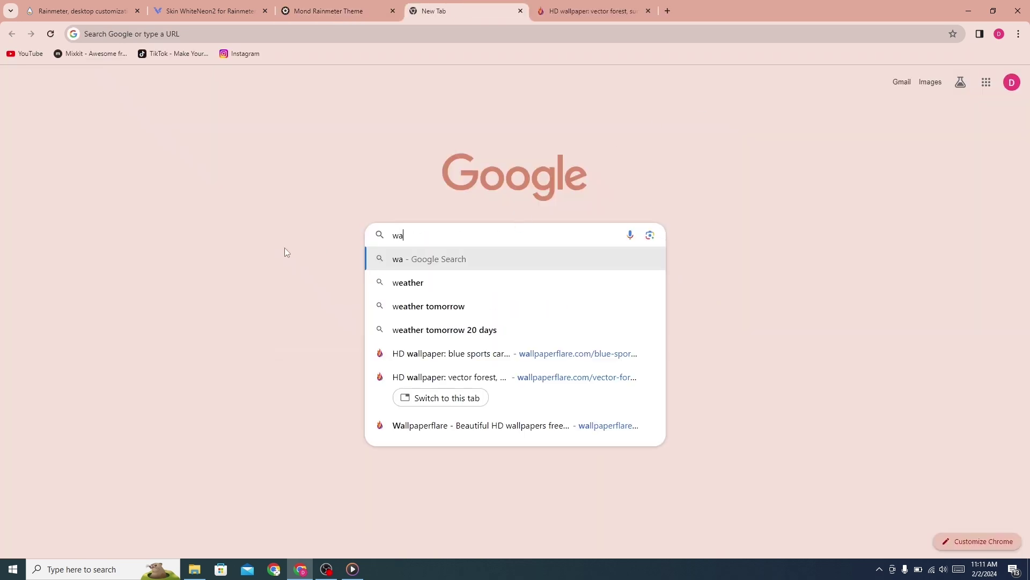
pyautogui.write('llpaper')
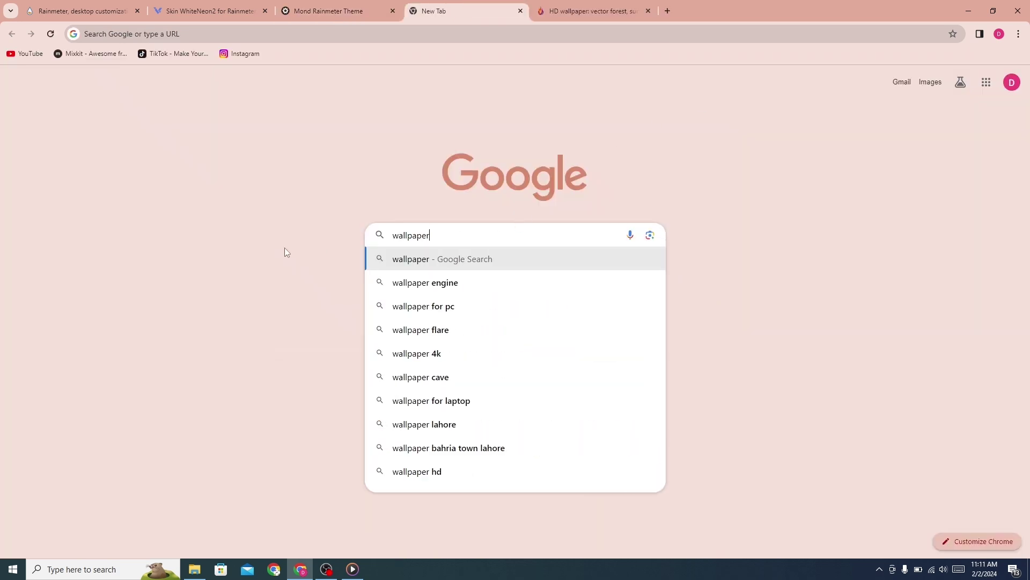
pyautogui.write('flare')
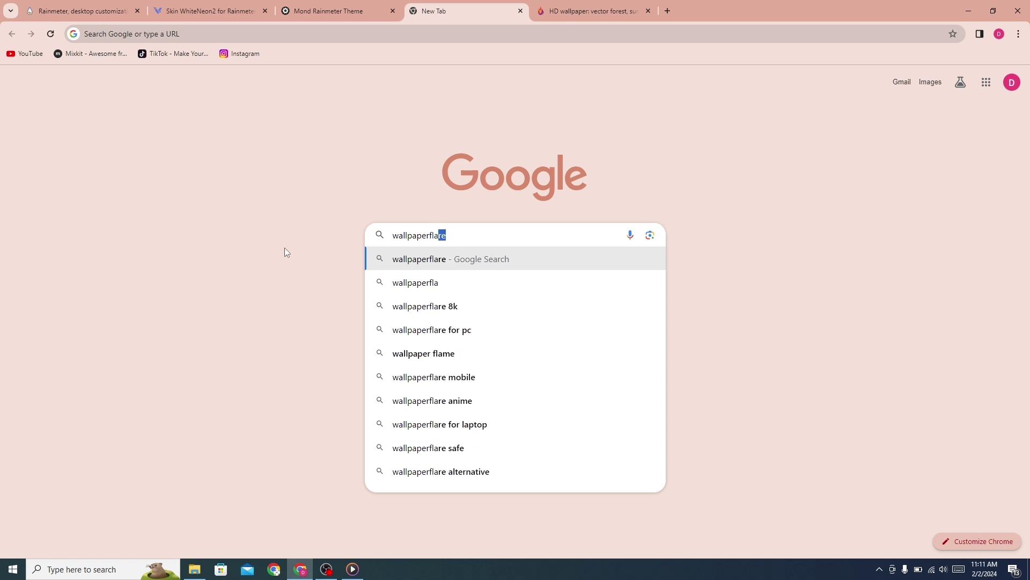
# Step: Search Google for 'wallpaperflare' and open the Wallpaper Flare site
pyautogui.press('Return')
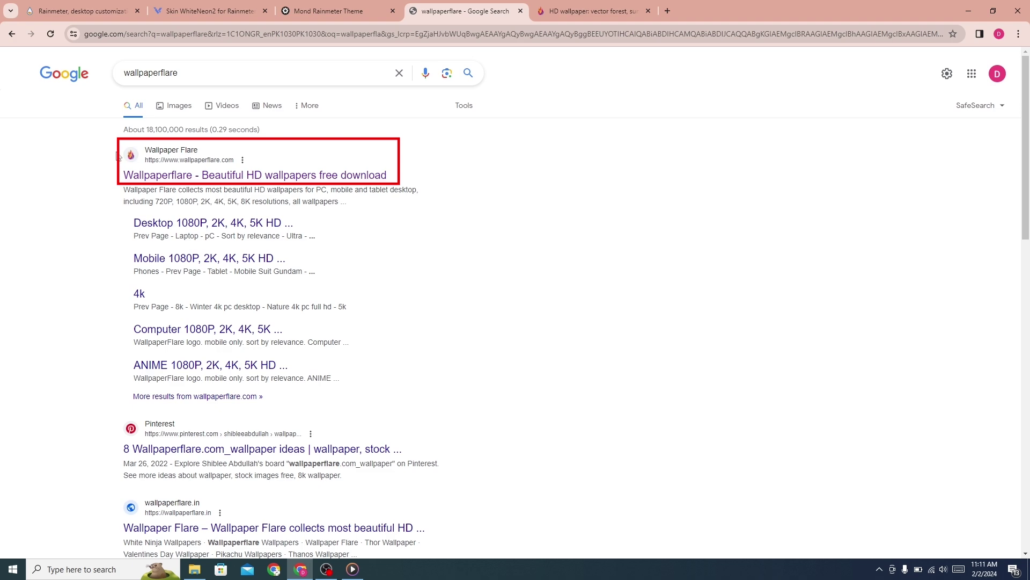
pyautogui.click(226, 175)
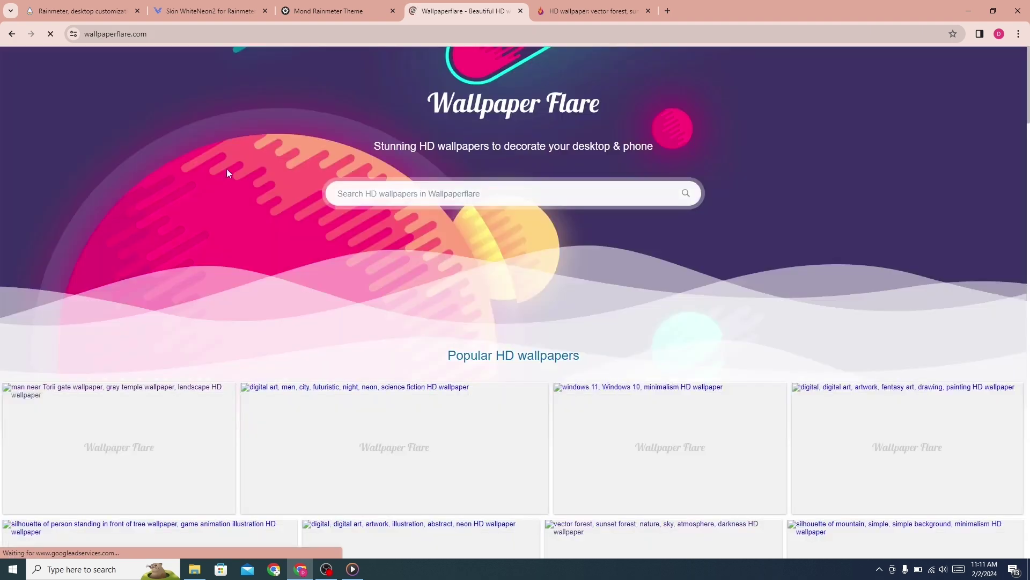
pyautogui.scroll(-3, 227, 216)
pyautogui.scroll(-3, 218, 228)
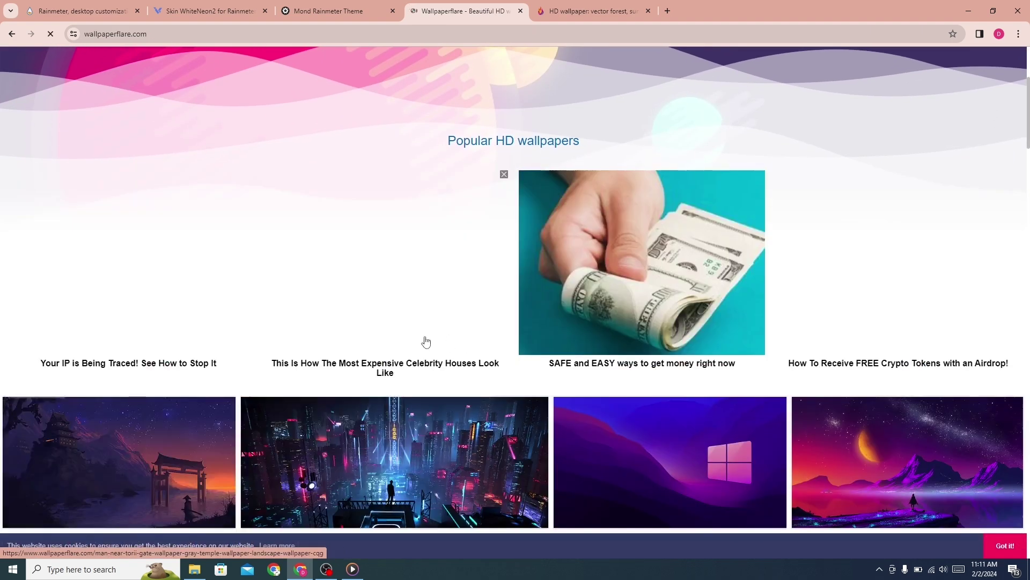
pyautogui.scroll(-3, 427, 342)
pyautogui.scroll(-3, 427, 341)
pyautogui.scroll(-2, 441, 330)
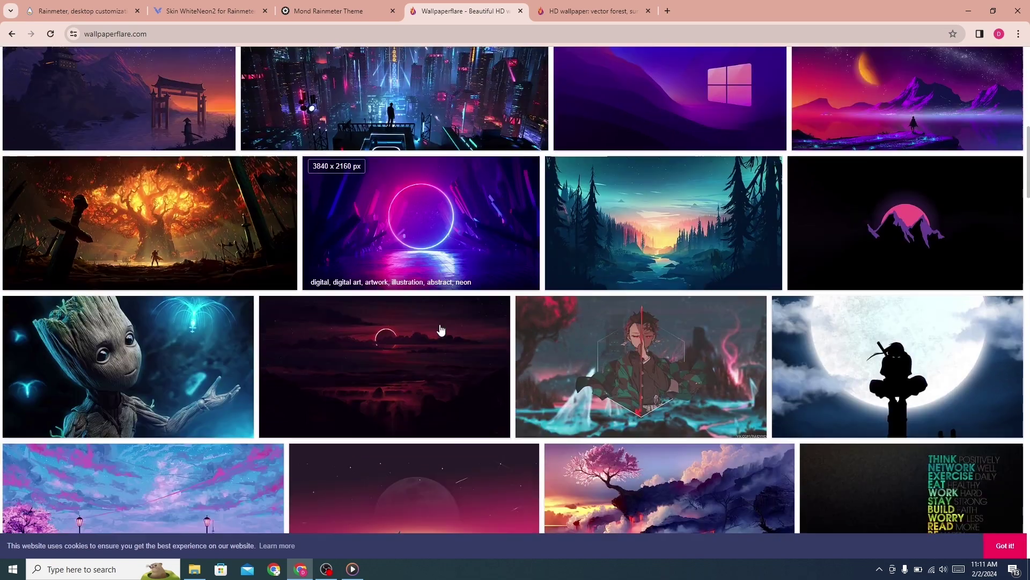
pyautogui.scroll(-2, 441, 330)
pyautogui.scroll(-2, 440, 330)
pyautogui.scroll(-2, 426, 354)
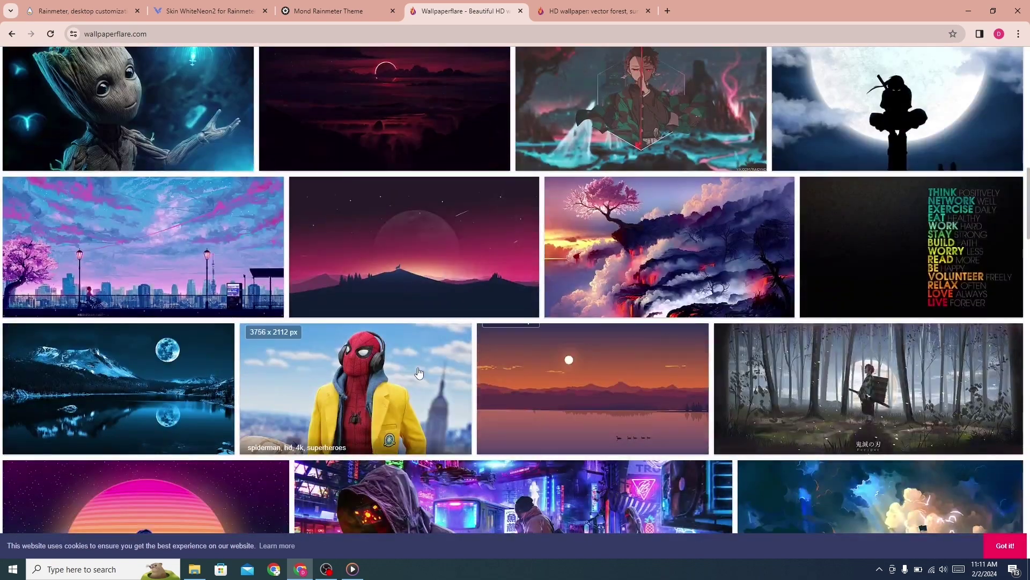
pyautogui.scroll(-2, 418, 372)
pyautogui.scroll(-2, 423, 447)
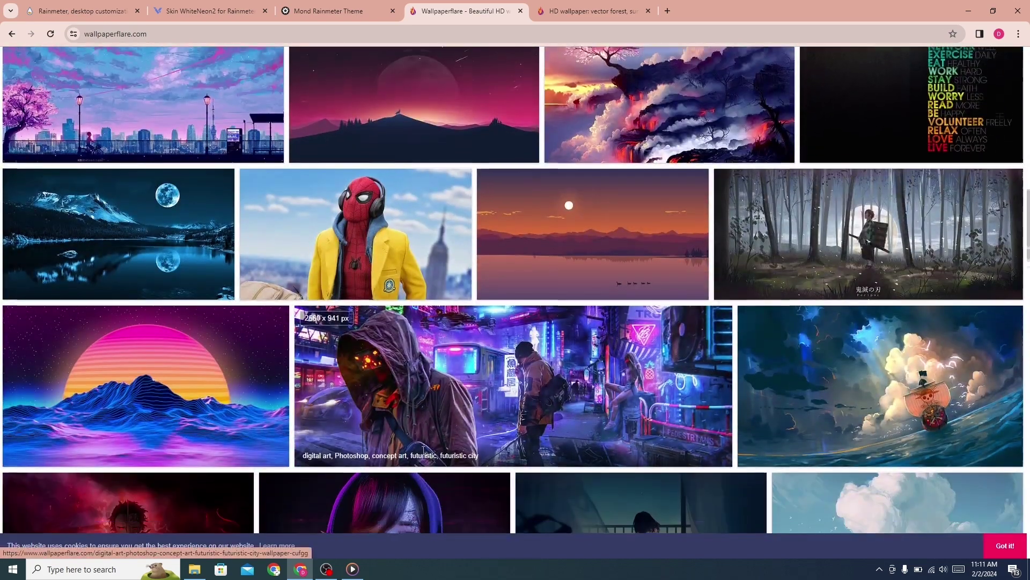
pyautogui.scroll(-2, 423, 447)
pyautogui.scroll(-2, 422, 447)
pyautogui.scroll(-3, 515, 434)
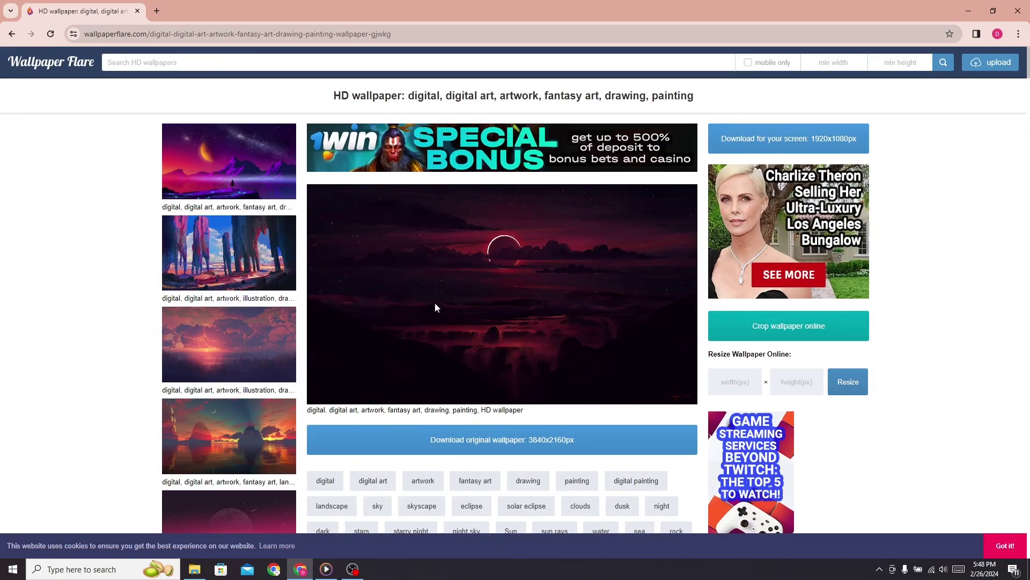
# Step: Download the original 3840x2160 eclipse wallpaper JPG into Downloads\Upgrade, dismissing a popup ad
pyautogui.click(503, 439)
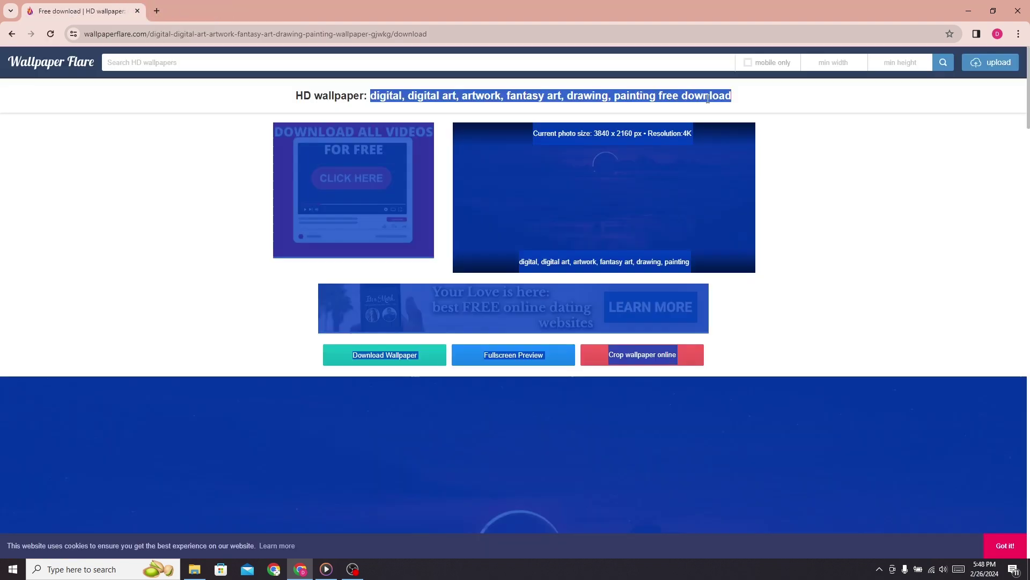
pyautogui.click(744, 96)
pyautogui.moveTo(733, 95); pyautogui.dragTo(365, 99)
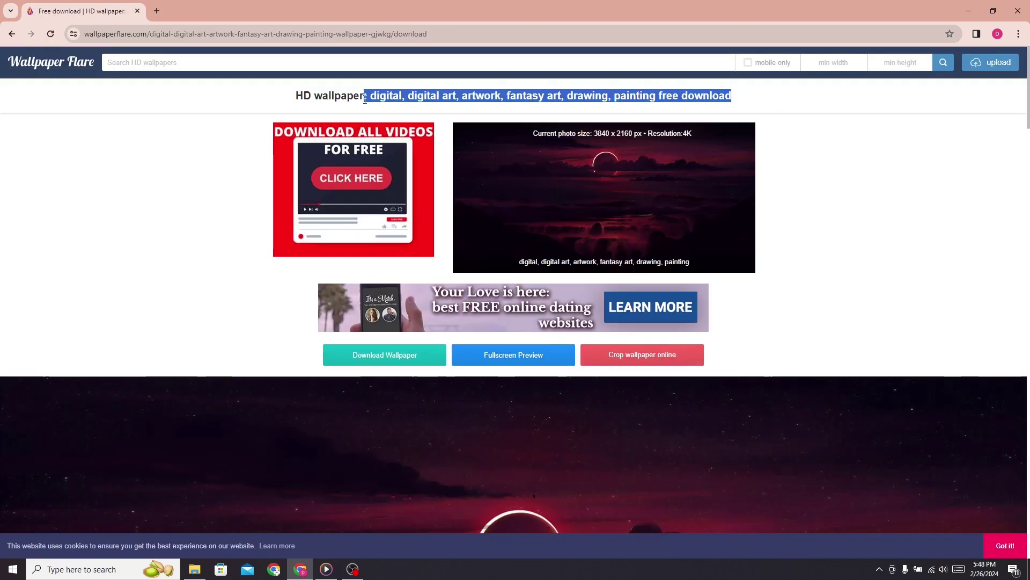
pyautogui.click(742, 105)
pyautogui.scroll(-5, 617, 309)
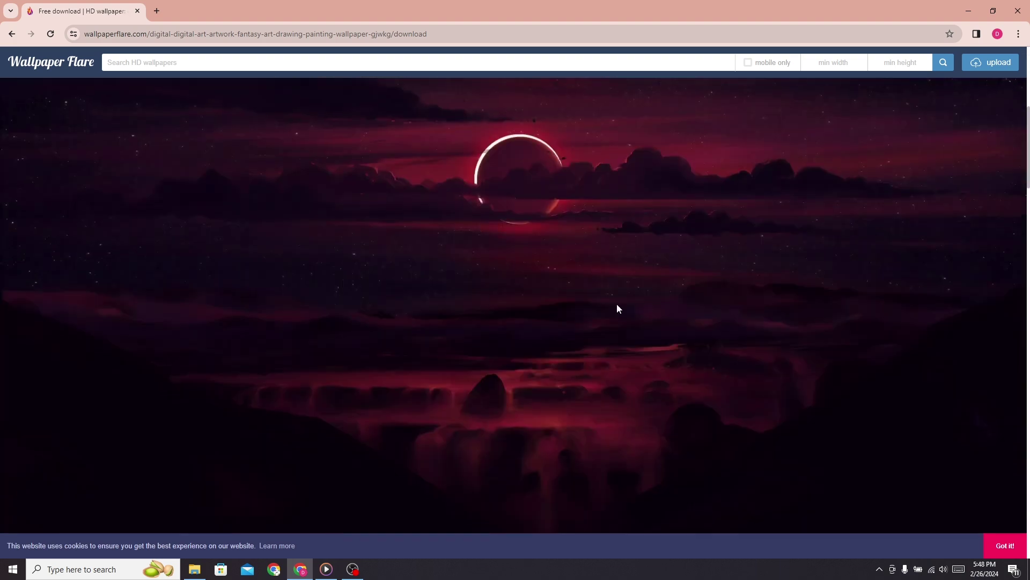
pyautogui.scroll(3, 507, 341)
pyautogui.scroll(3, 502, 329)
pyautogui.scroll(2, 500, 322)
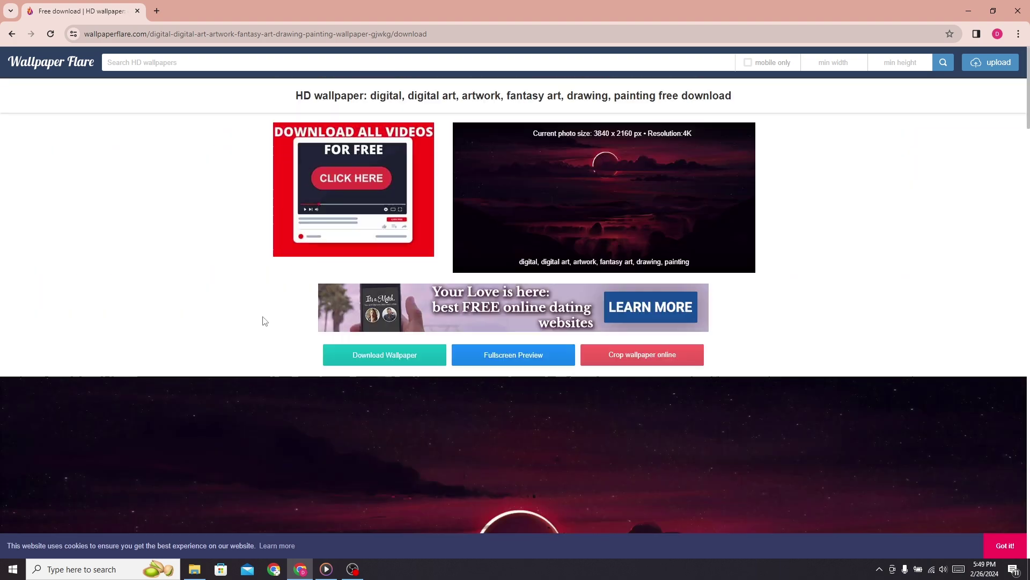
pyautogui.click(406, 360)
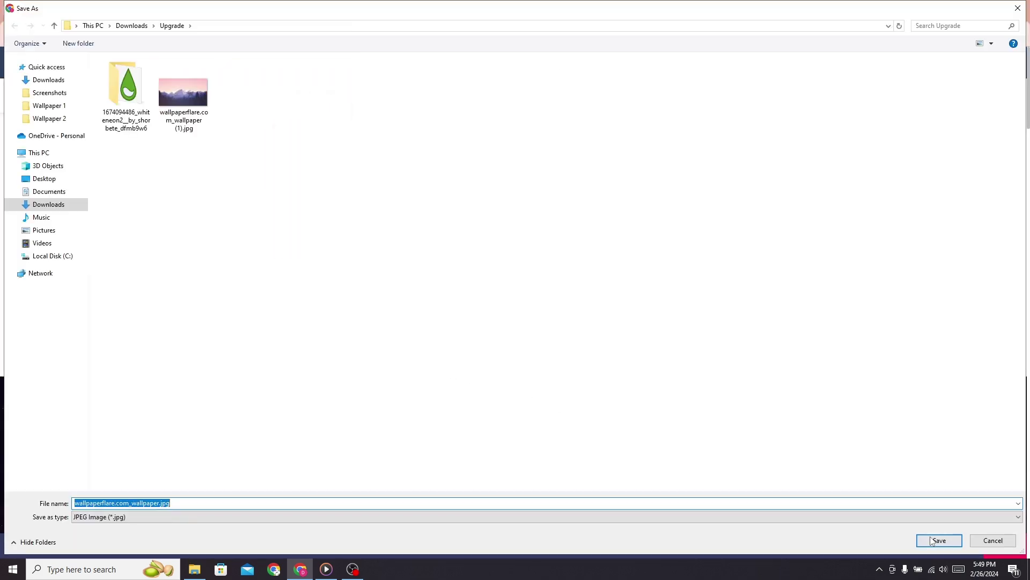
pyautogui.click(935, 541)
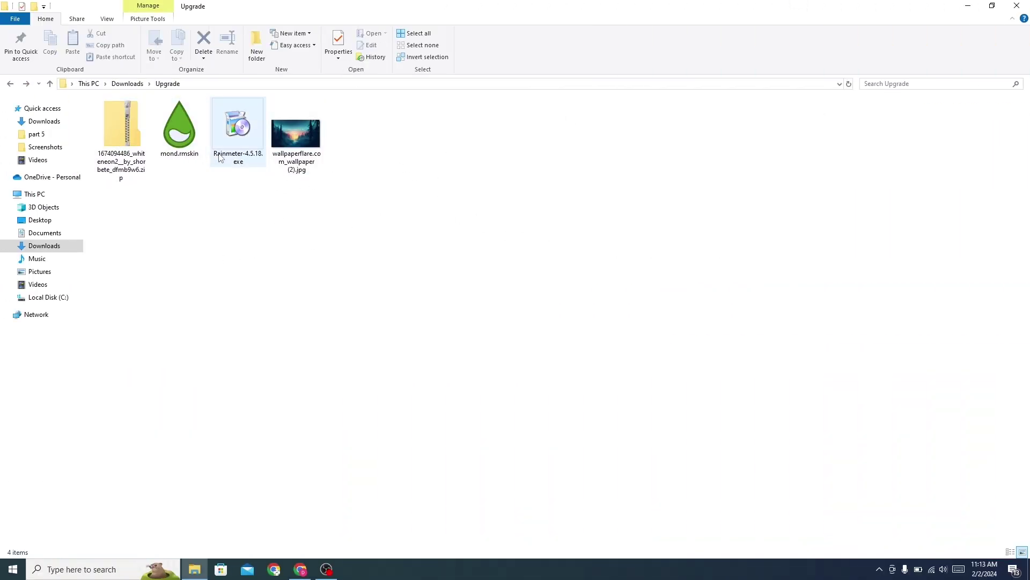
# Step: Extract the WhiteNeon2 zip archive into a new folder
pyautogui.click(124, 162)
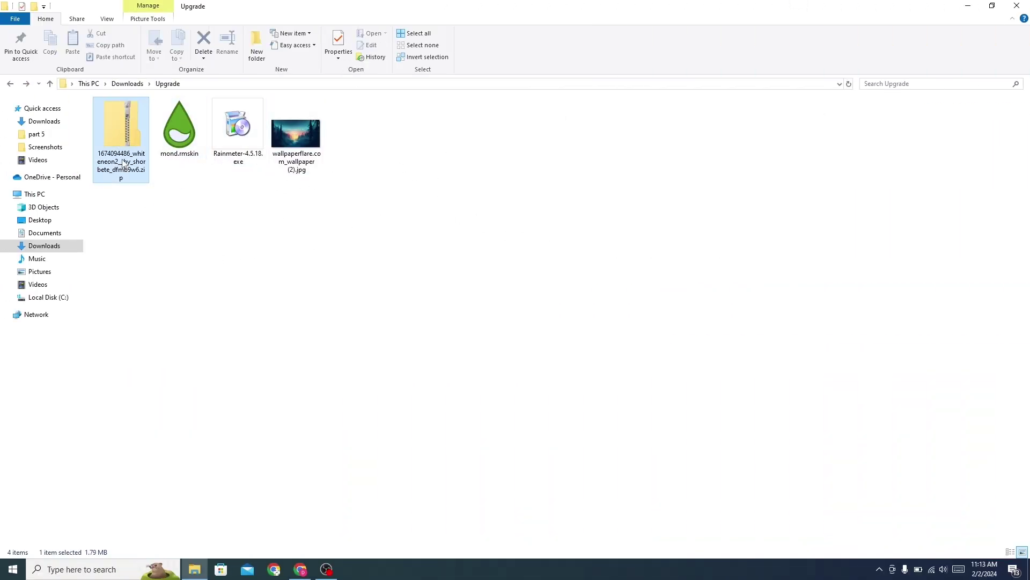
pyautogui.rightClick(124, 161)
pyautogui.click(161, 218)
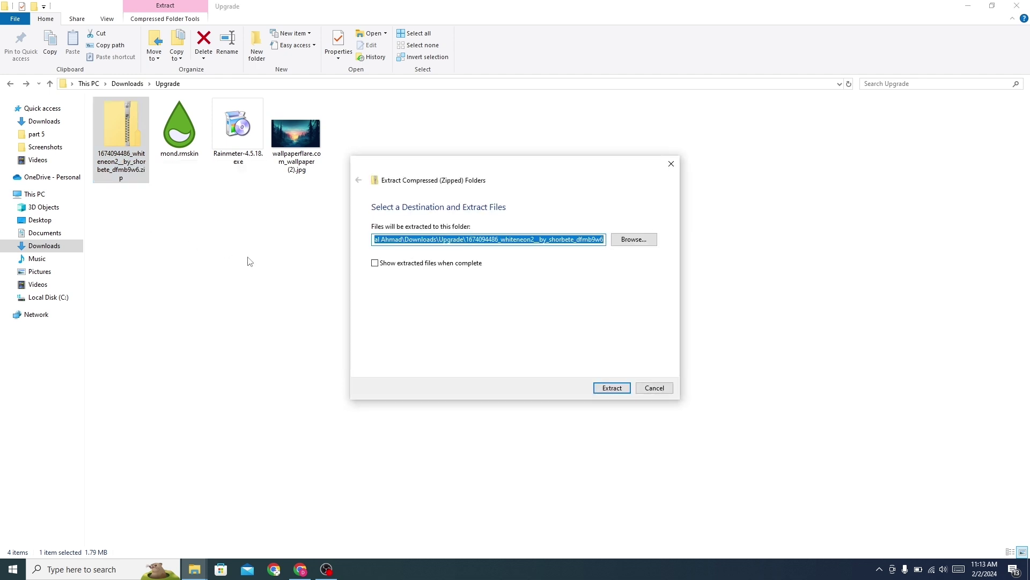
pyautogui.click(612, 388)
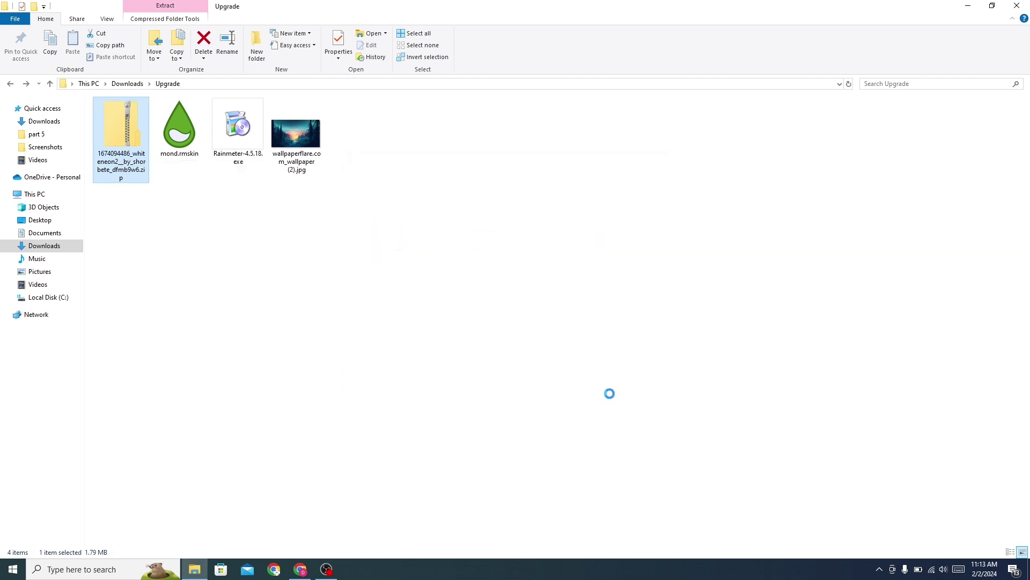
# Step: Install the WhiteNeon 2 skin from the extracted .rmskin file and return to Upgrade
pyautogui.doubleClick(122, 141)
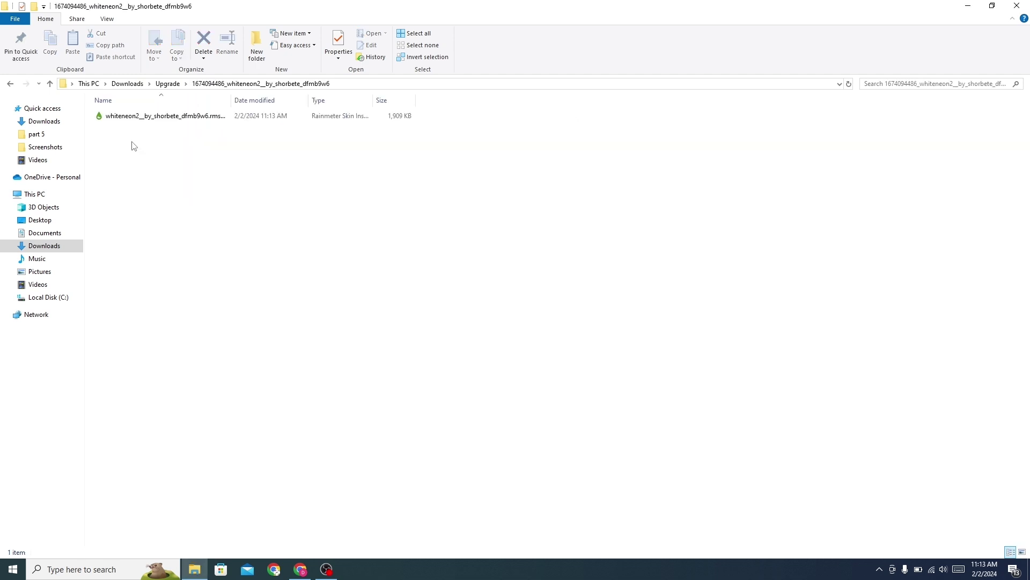
pyautogui.doubleClick(161, 116)
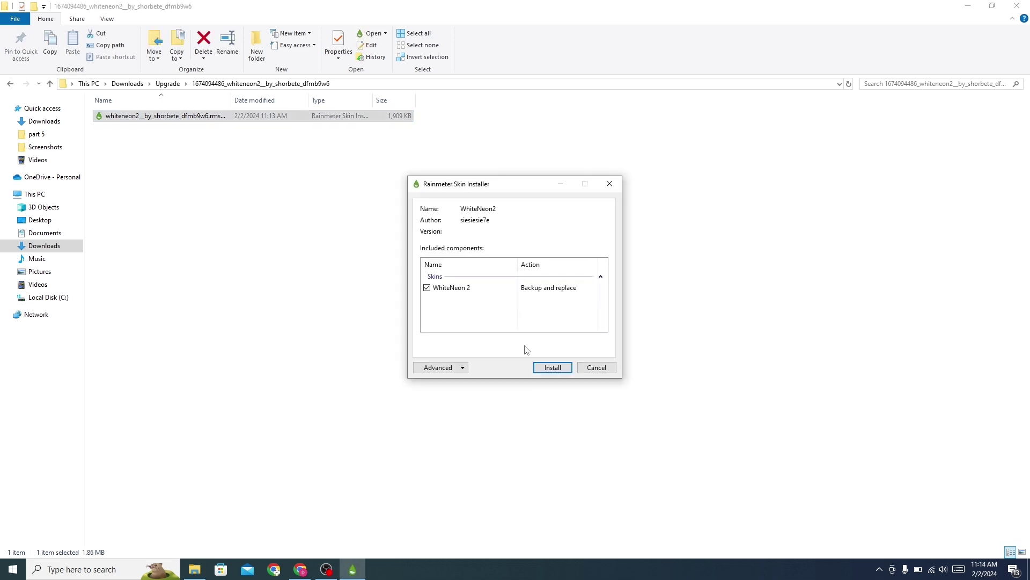
pyautogui.click(553, 367)
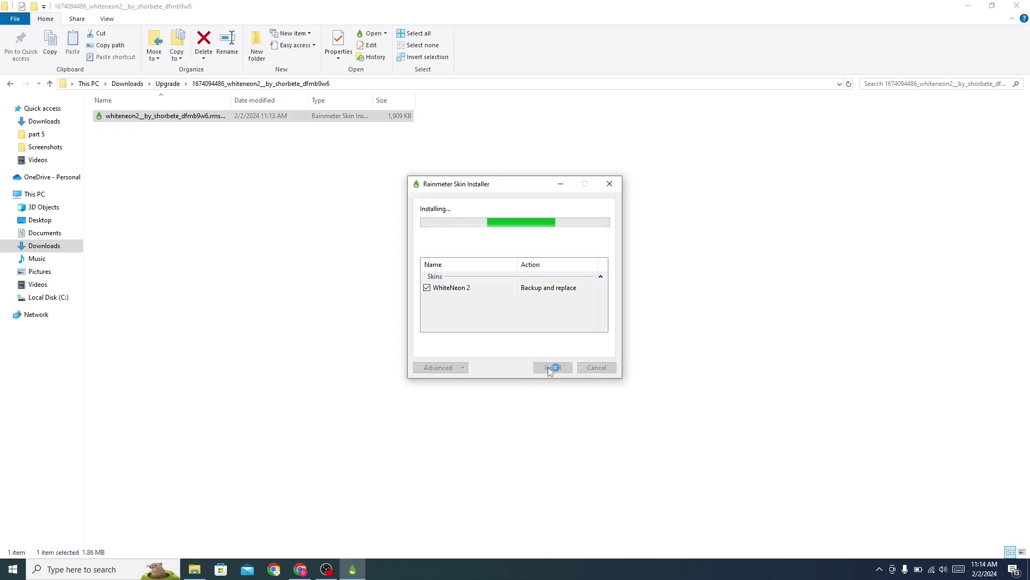
pyautogui.click(10, 84)
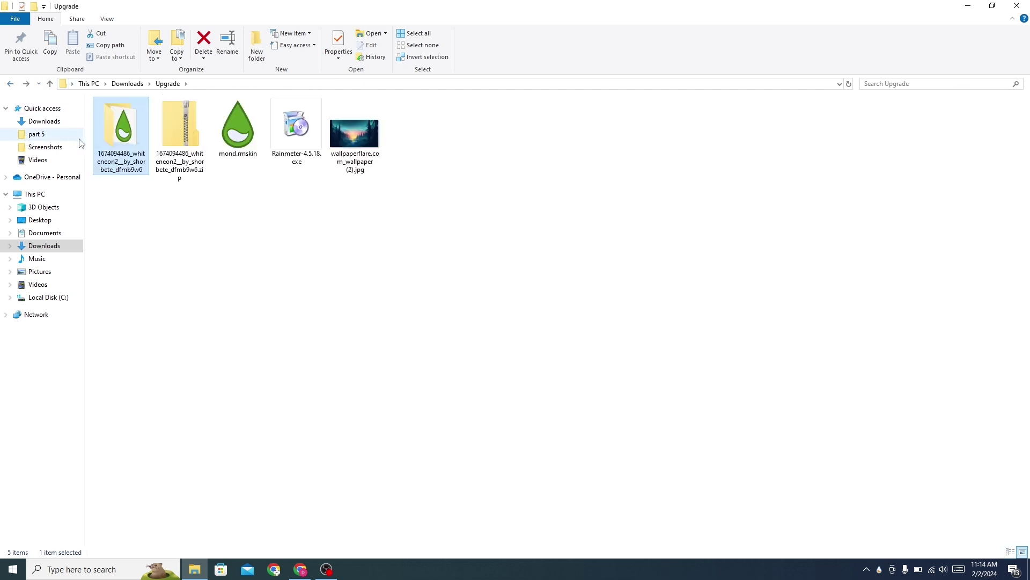
# Step: Cancel the Mond installer, open and close Rainmeter 4.5.18 setup, then minimize File Explorer
pyautogui.doubleClick(237, 157)
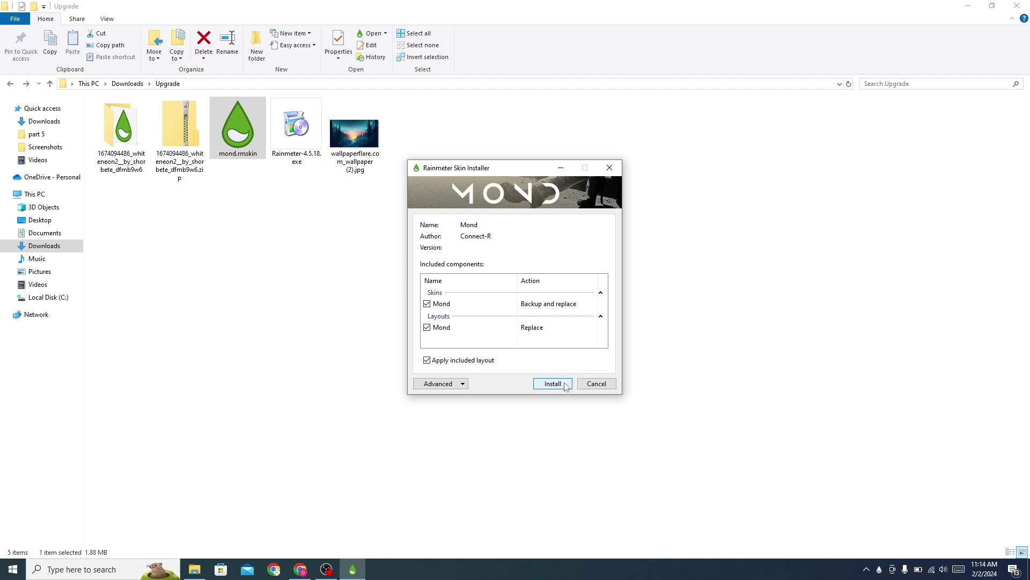
pyautogui.click(596, 384)
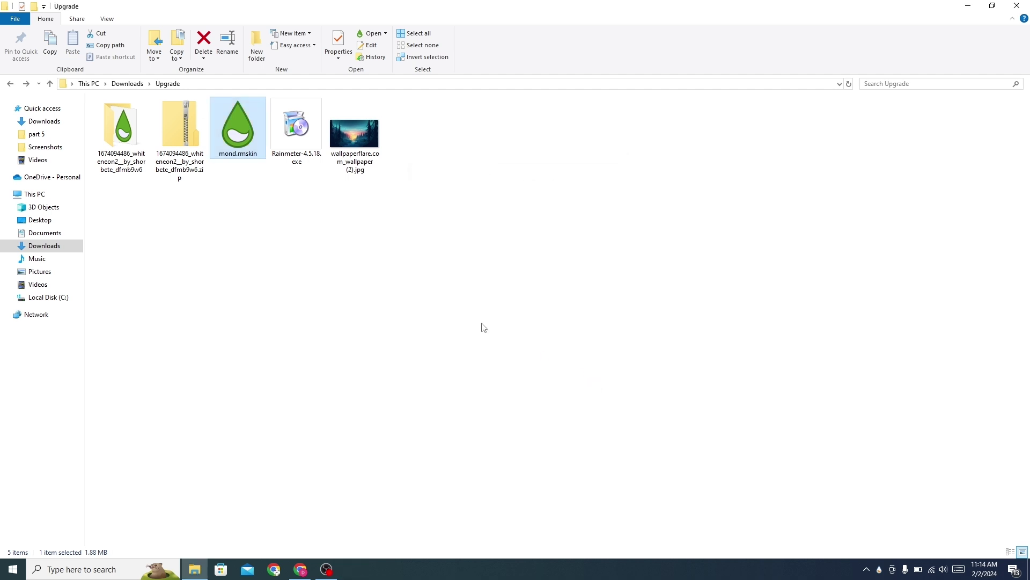
pyautogui.click(302, 153)
pyautogui.doubleClick(304, 159)
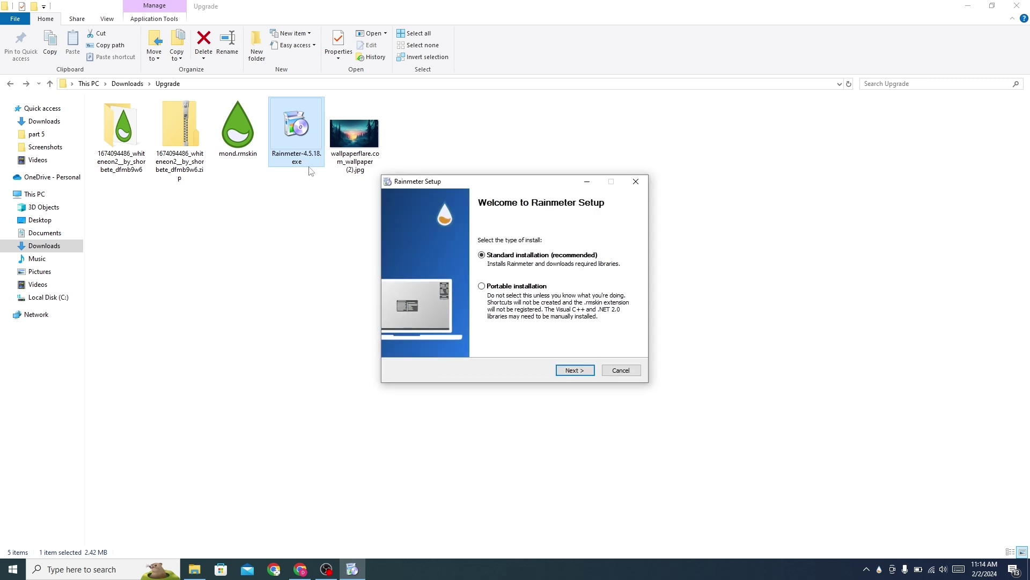
pyautogui.click(576, 371)
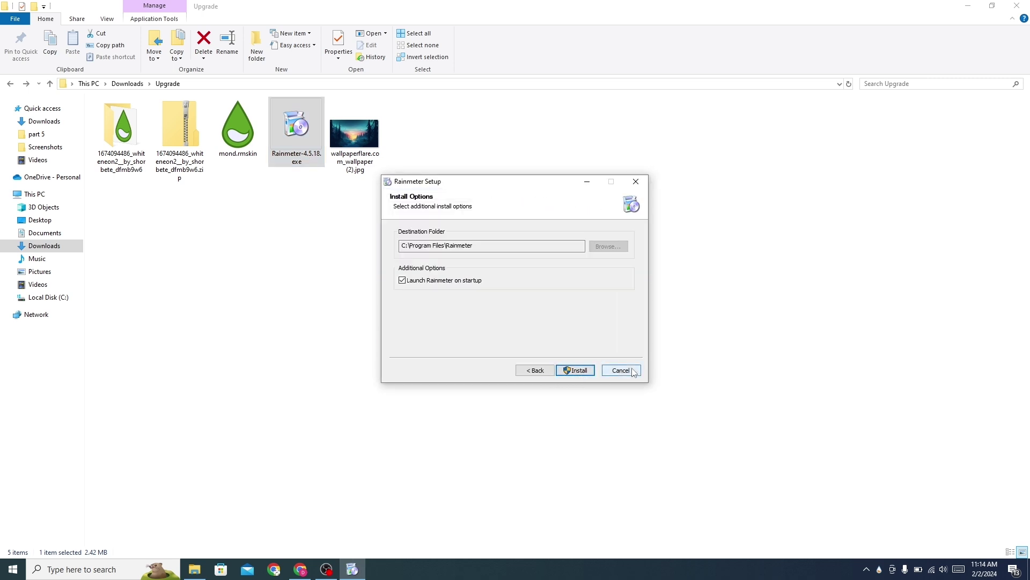
pyautogui.click(635, 182)
pyautogui.click(406, 235)
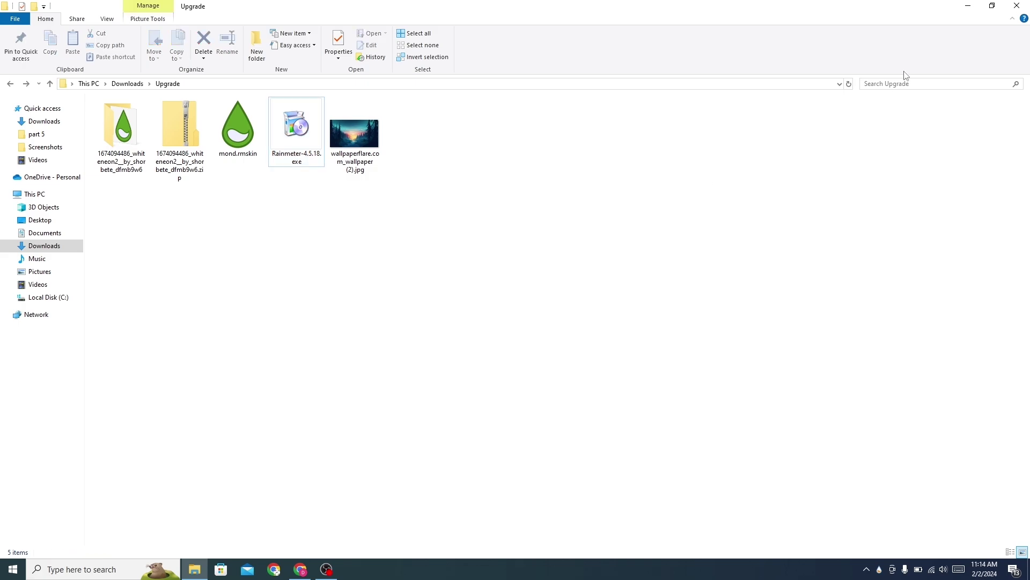
pyautogui.click(966, 8)
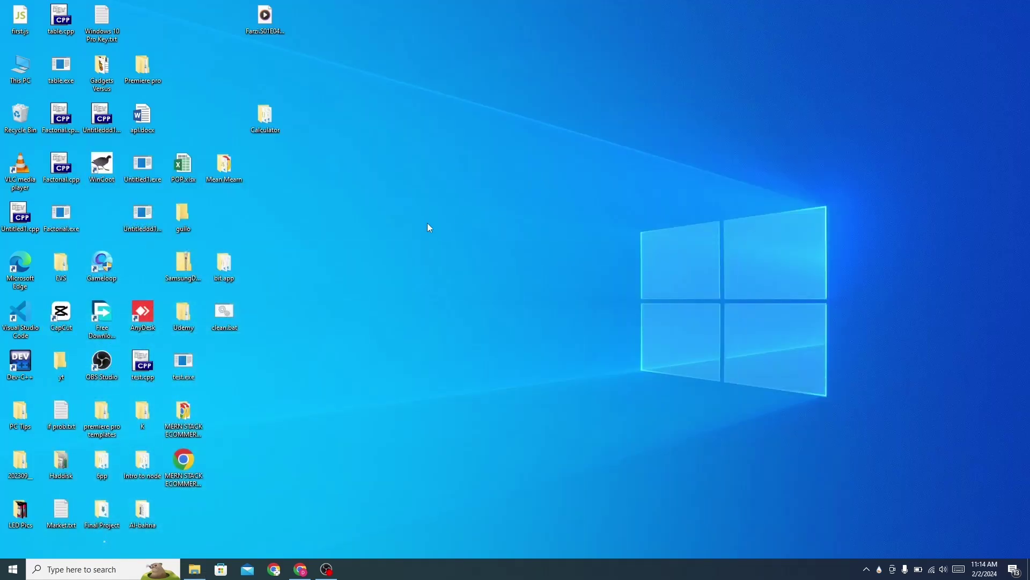
# Step: Uncheck Show desktop icons, enable taskbar auto-hide in desktop mode, and minimize Settings
pyautogui.rightClick(394, 275)
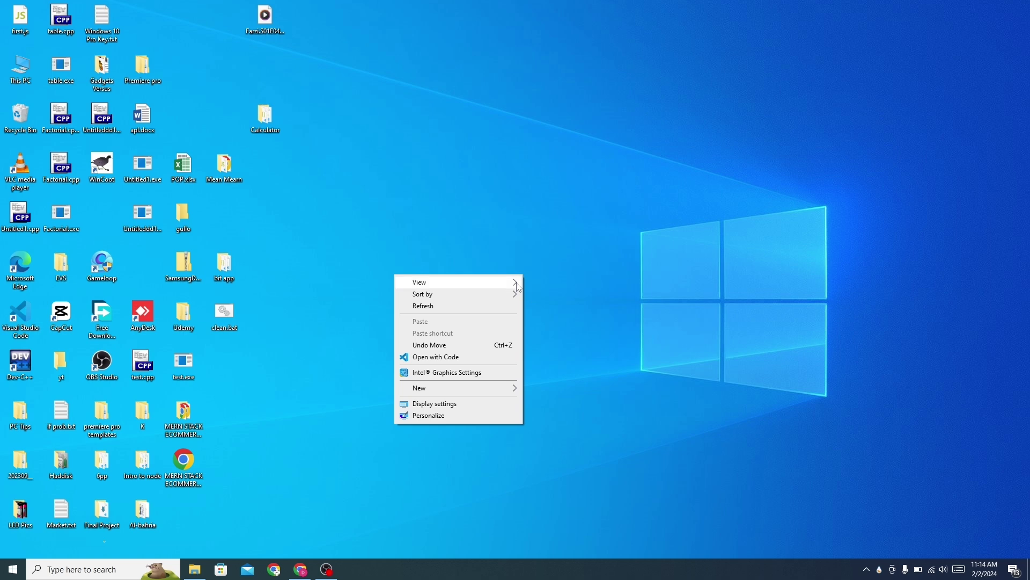
pyautogui.moveTo(451, 282)
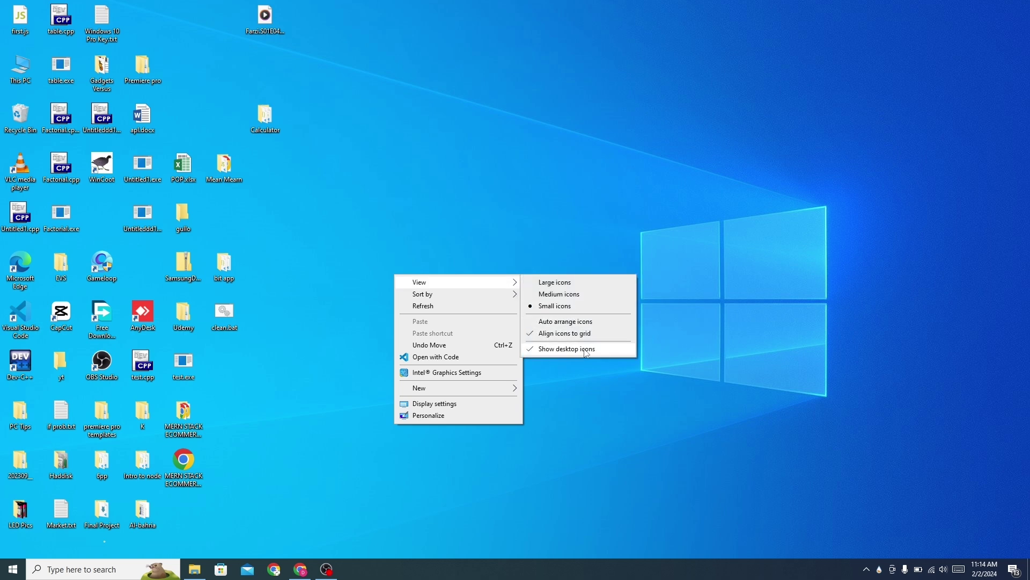
pyautogui.click(585, 348)
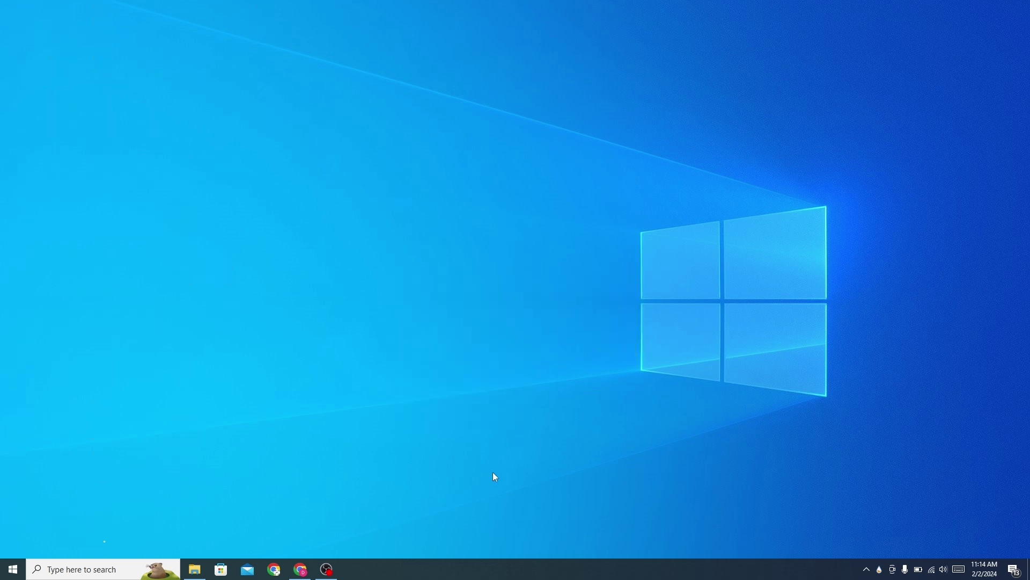
pyautogui.rightClick(470, 574)
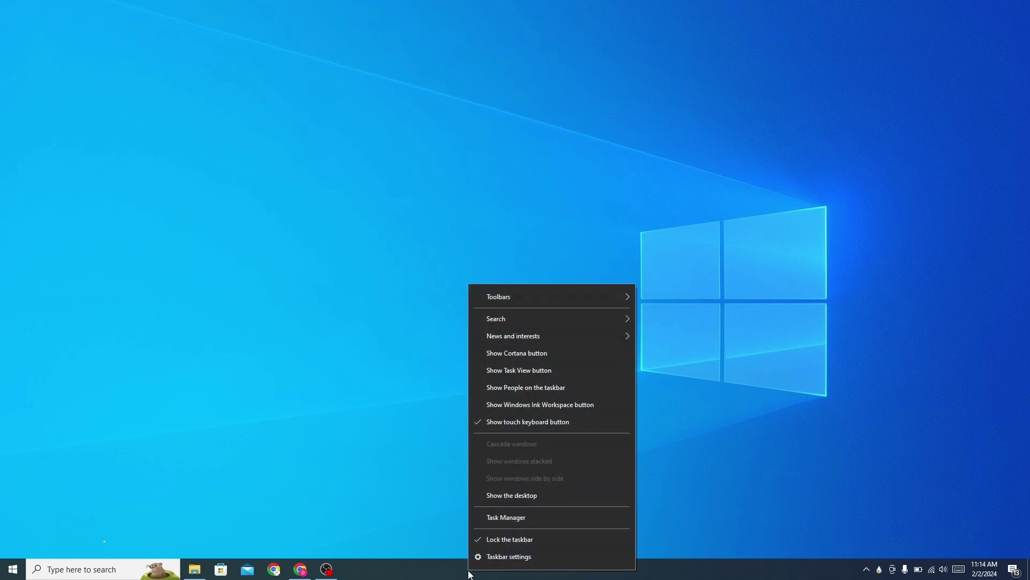
pyautogui.click(530, 556)
pyautogui.rightClick(530, 553)
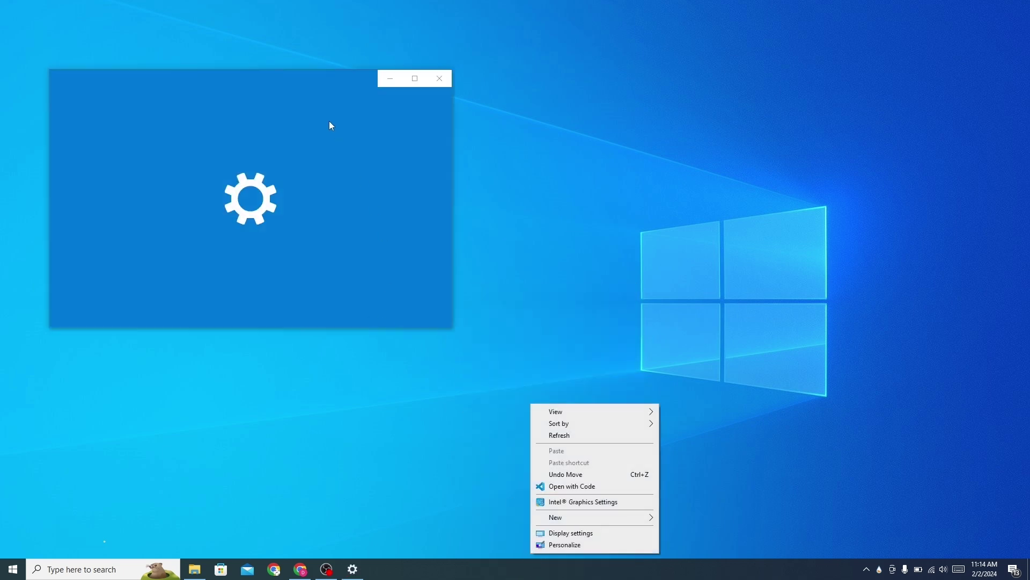
pyautogui.moveTo(306, 81); pyautogui.dragTo(430, 85)
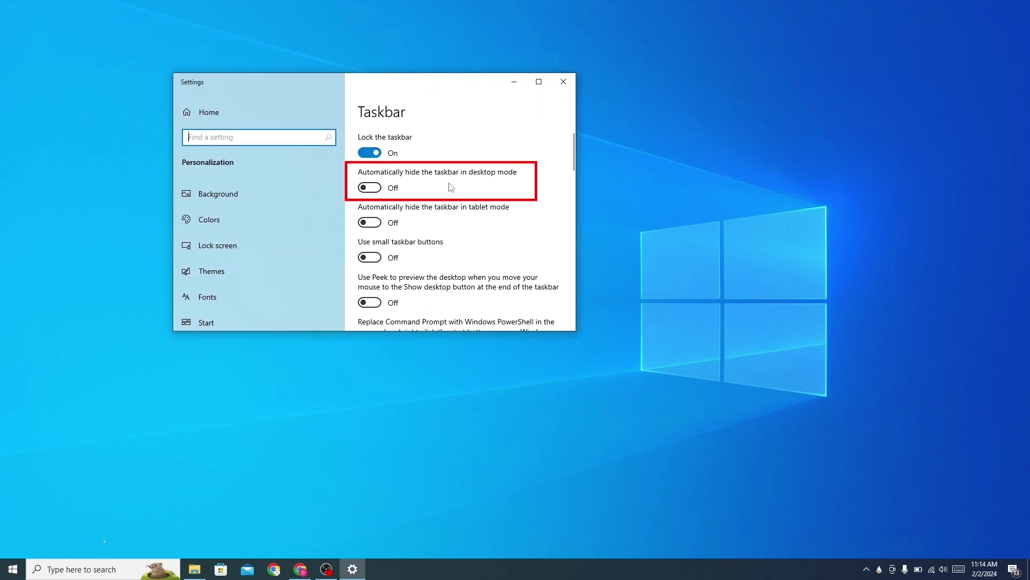
pyautogui.click(370, 188)
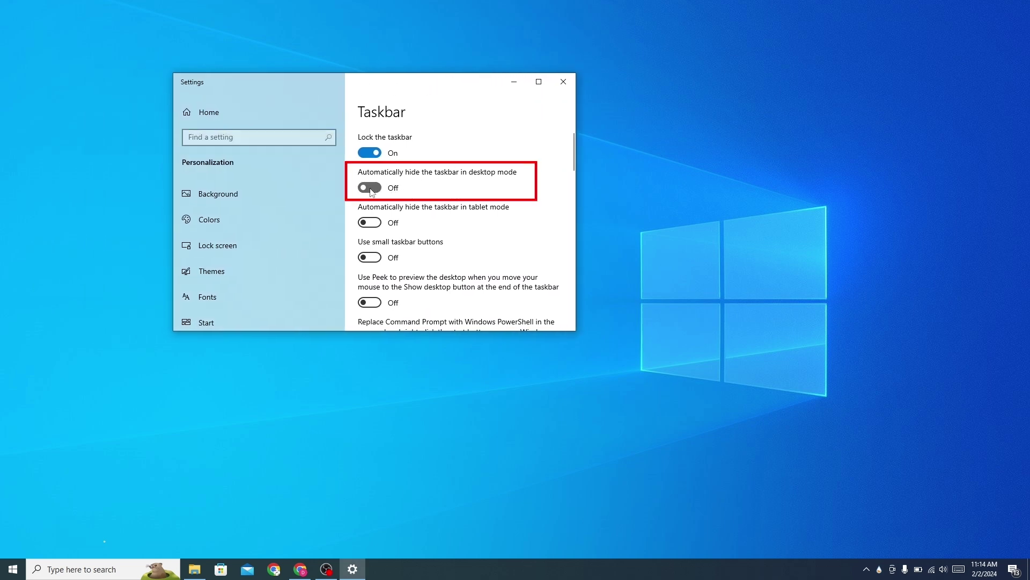
pyautogui.click(513, 82)
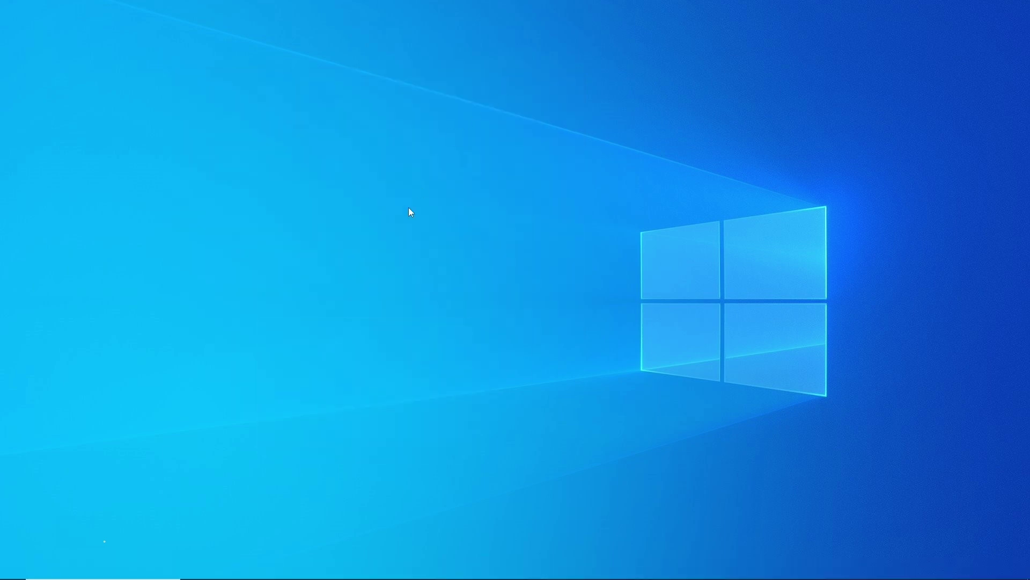
pyautogui.moveTo(753, 568)
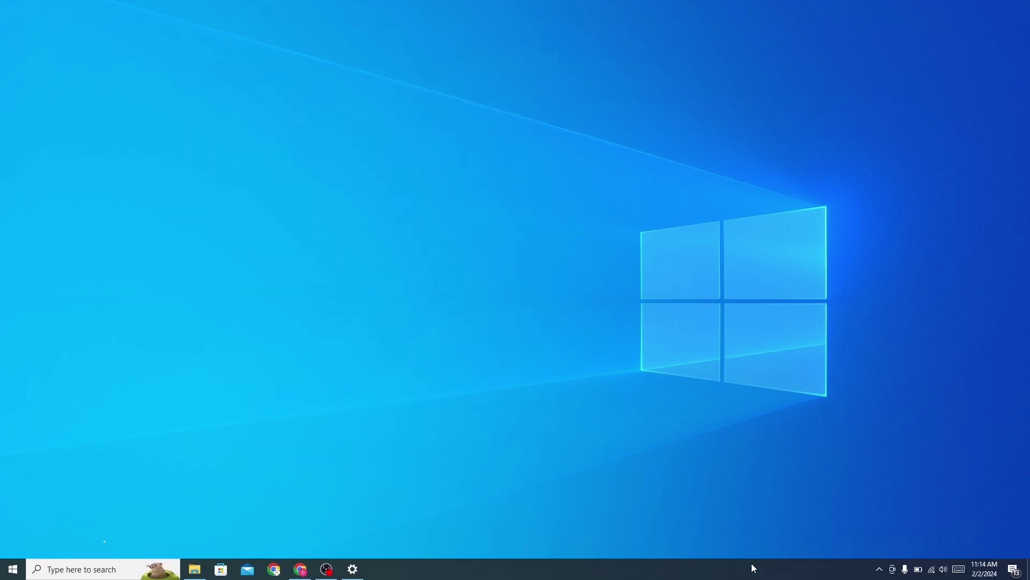
pyautogui.click(878, 570)
# Step: Load the Mond Clock.ini skin from the Rainmeter skin manager
pyautogui.click(891, 549)
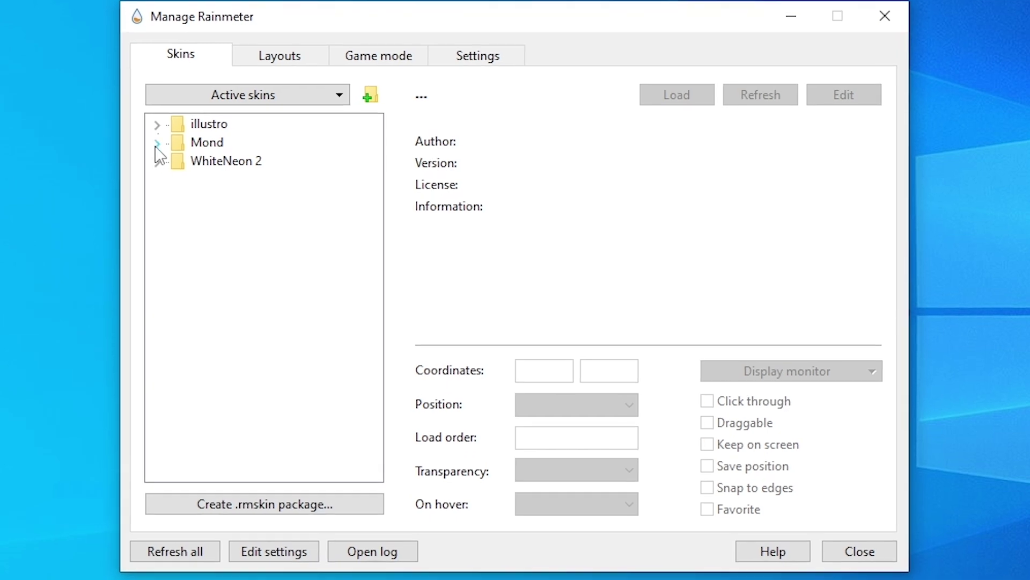
pyautogui.click(157, 144)
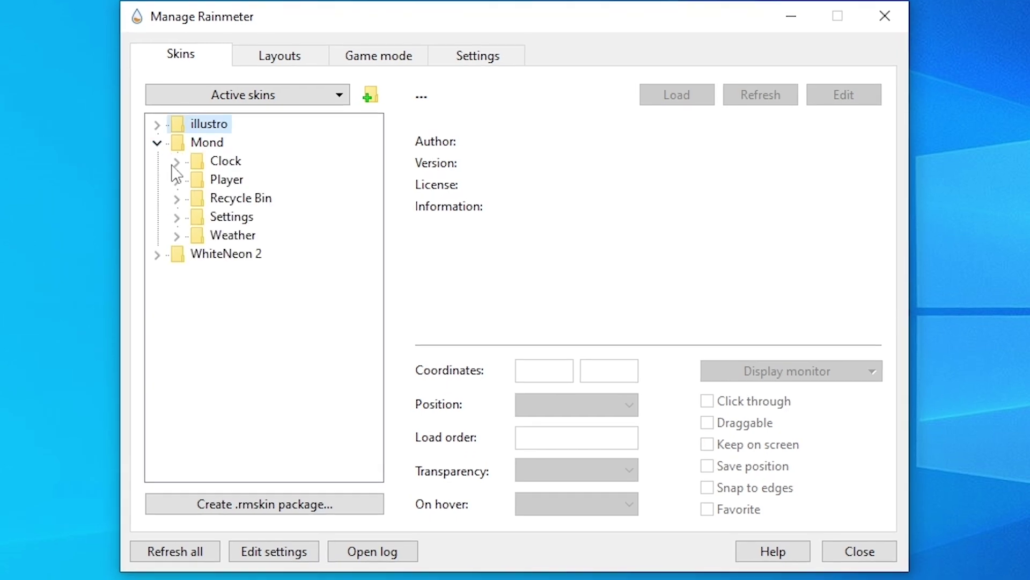
pyautogui.click(176, 162)
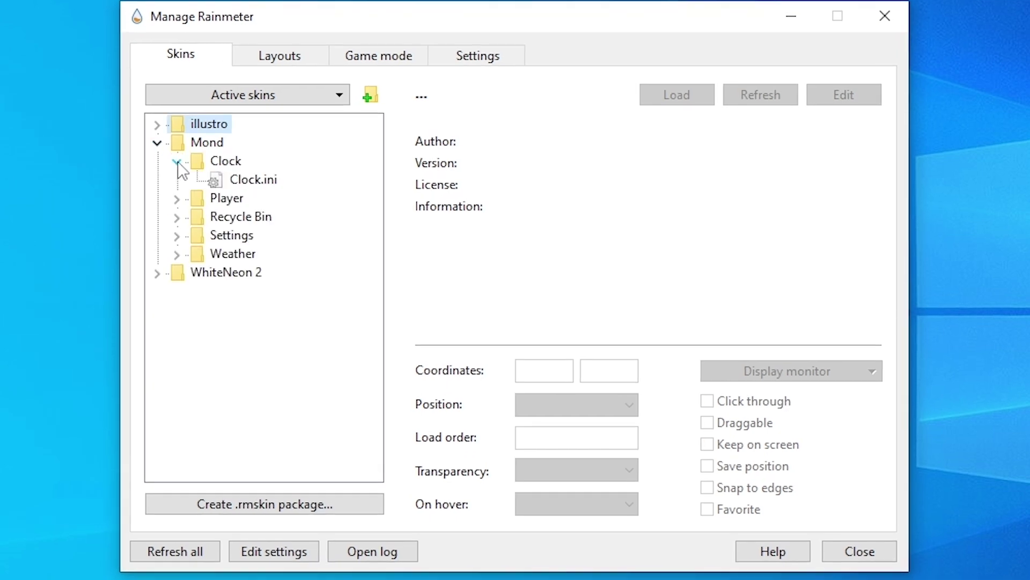
pyautogui.click(257, 180)
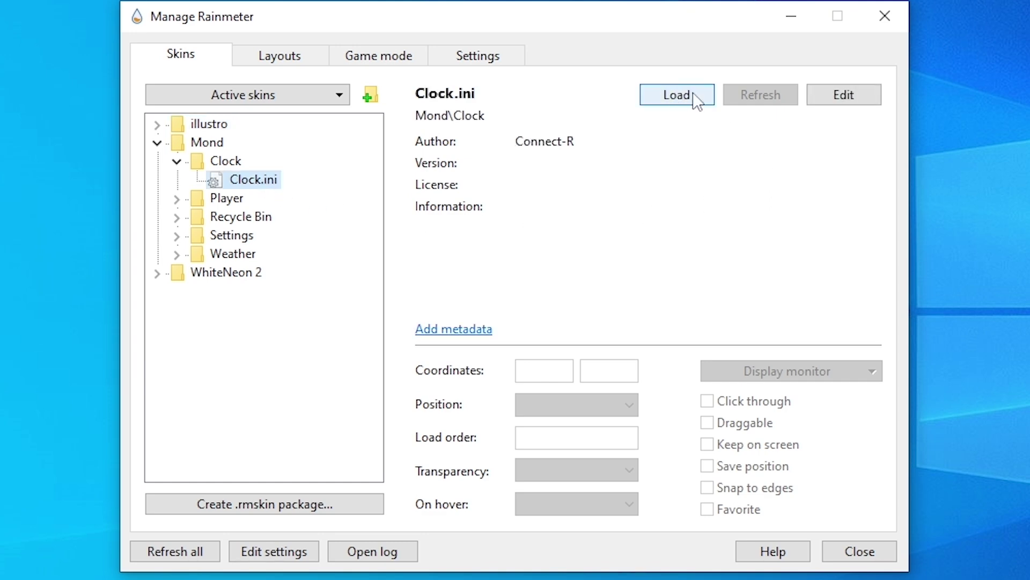
pyautogui.click(677, 95)
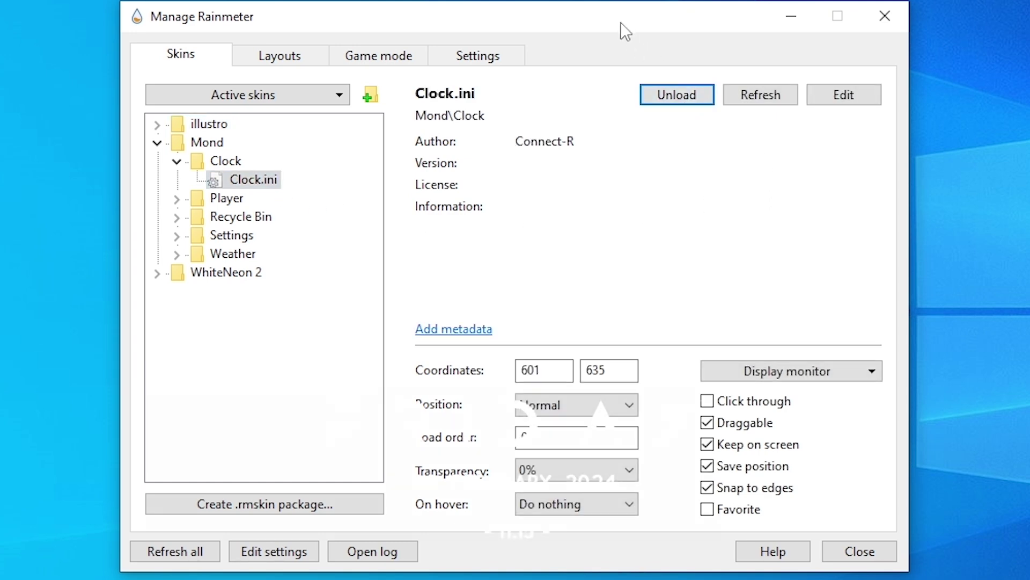
pyautogui.moveTo(621, 25)
pyautogui.mouseDown()
pyautogui.moveTo(383, 539)
pyautogui.moveTo(565, 22)
pyautogui.mouseUp()
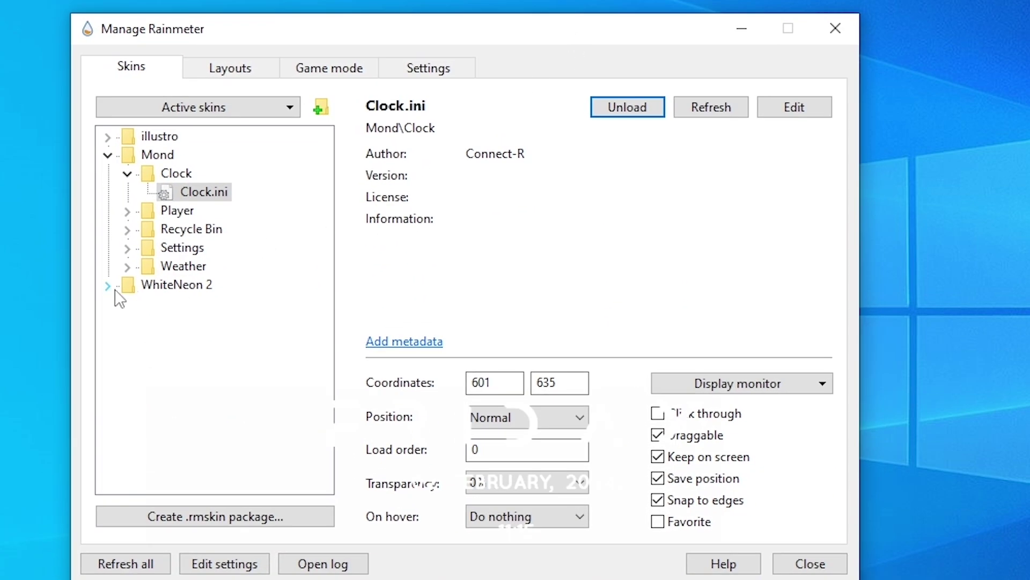
# Step: Load the WhiteNeon 2 Dock.ini skin and minimize the skin manager
pyautogui.click(108, 286)
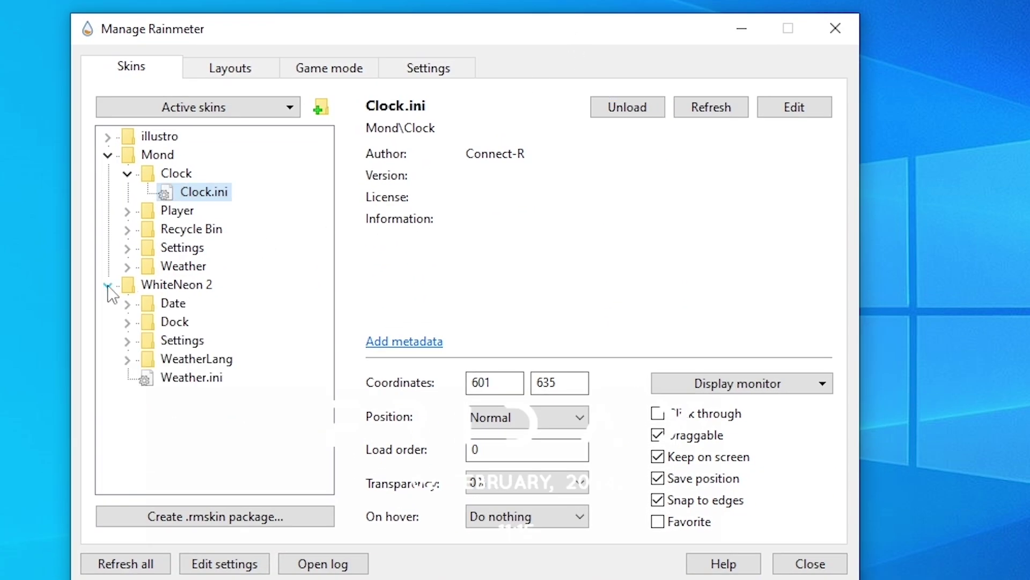
pyautogui.click(127, 322)
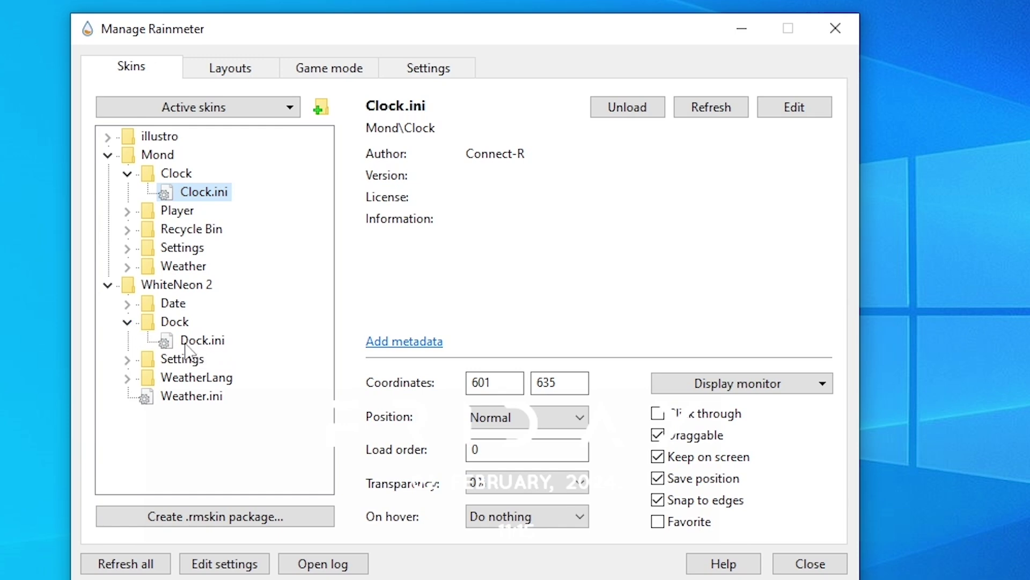
pyautogui.click(203, 341)
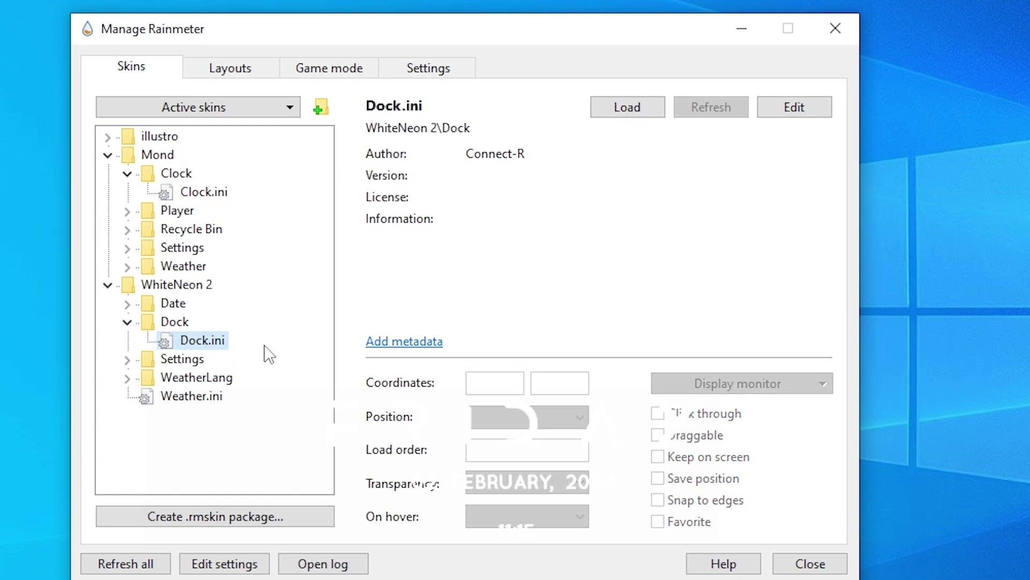
pyautogui.click(626, 107)
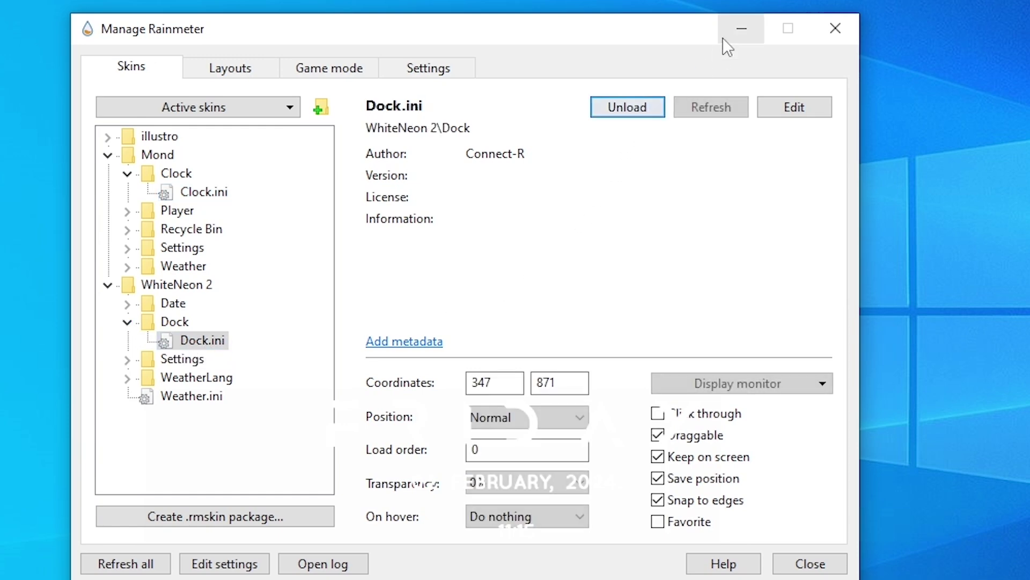
pyautogui.click(741, 29)
# Step: Nudge the clock and dock upward, then set the wallpaperflare eclipse JPG as desktop background
pyautogui.moveTo(524, 392); pyautogui.dragTo(524, 373)
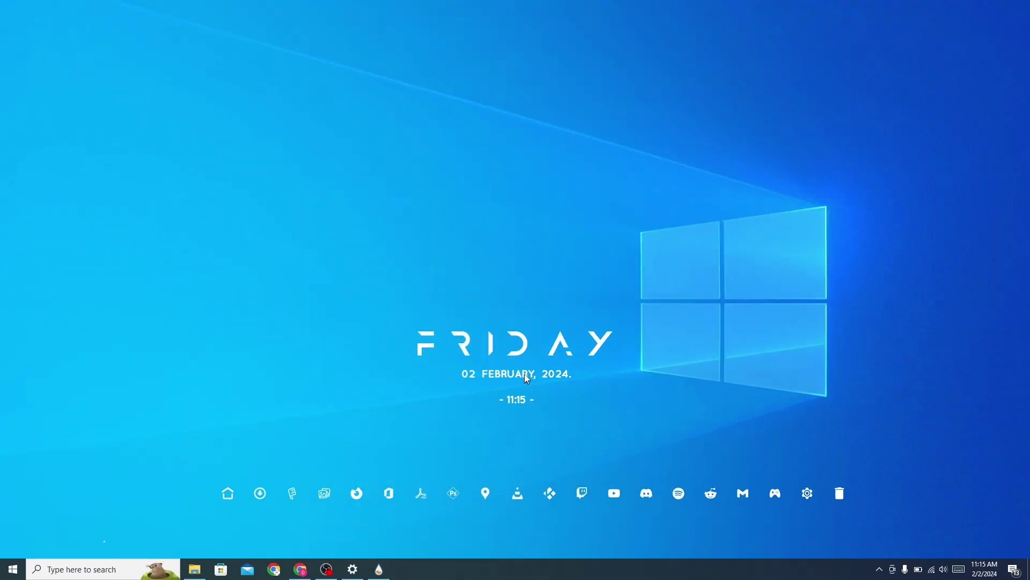
pyautogui.moveTo(519, 479); pyautogui.dragTo(524, 475)
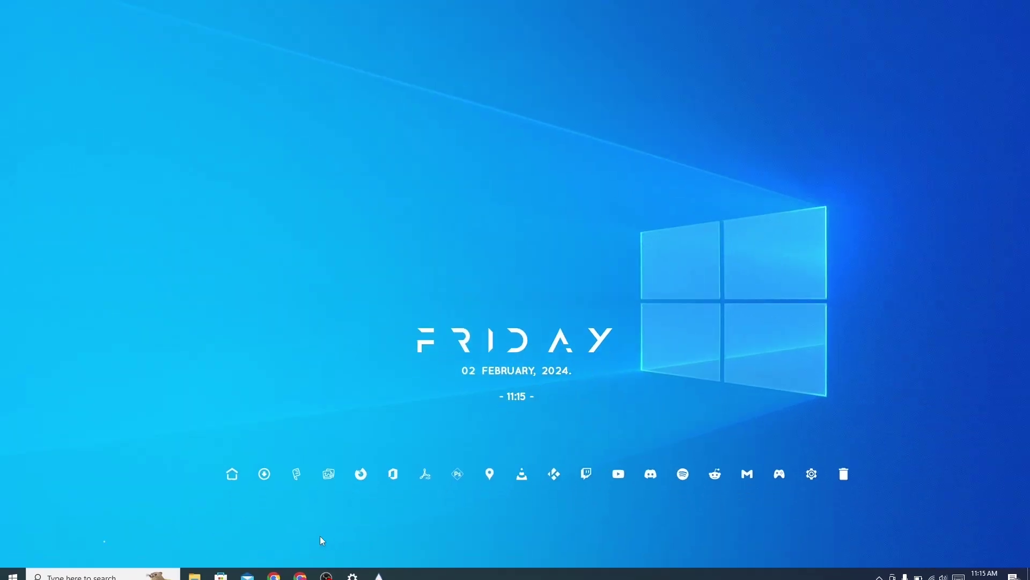
pyautogui.press('ctrl+super+Left')
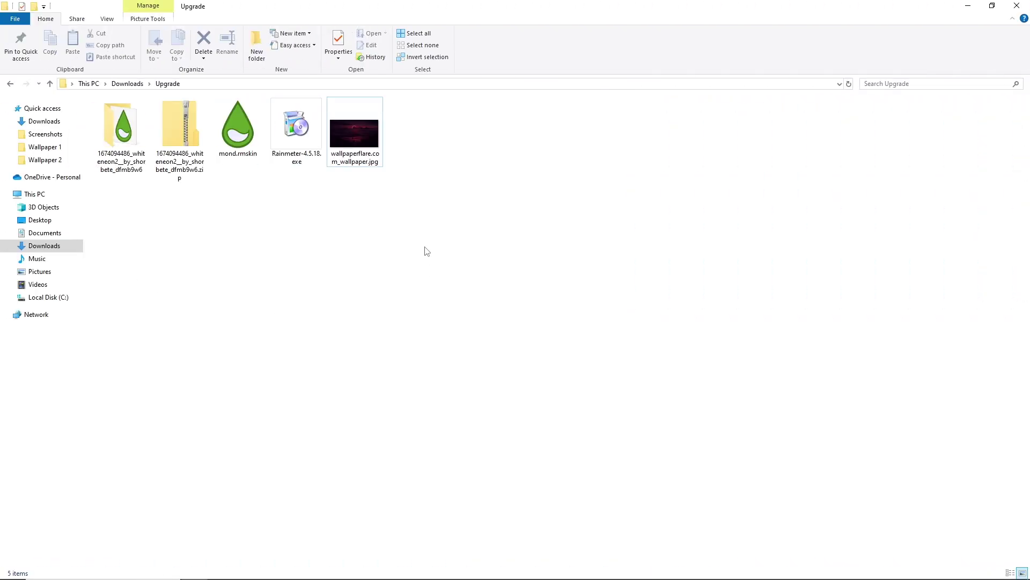
pyautogui.rightClick(372, 150)
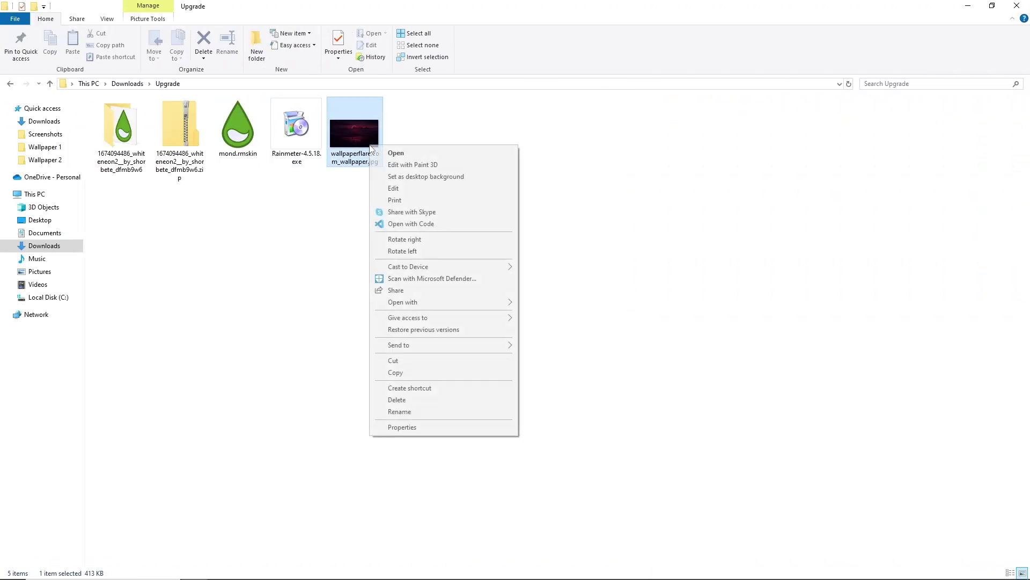
pyautogui.click(507, 181)
pyautogui.click(967, 7)
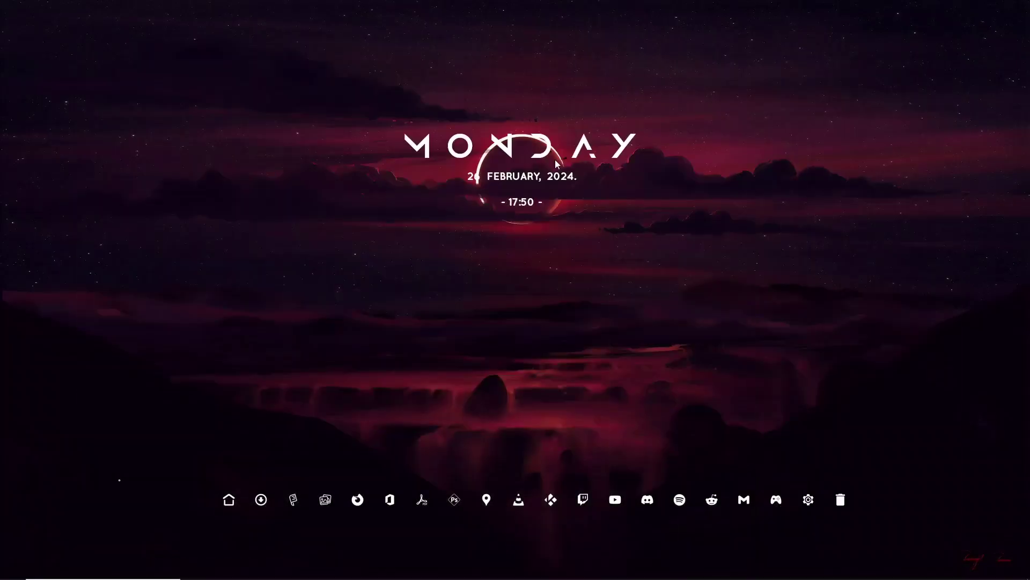
# Step: Drag the Mond clock up near the top edge and lift the WhiteNeon 2 dock higher
pyautogui.moveTo(546, 146)
pyautogui.mouseDown()
pyautogui.moveTo(546, 61)
pyautogui.moveTo(545, 75)
pyautogui.mouseUp()
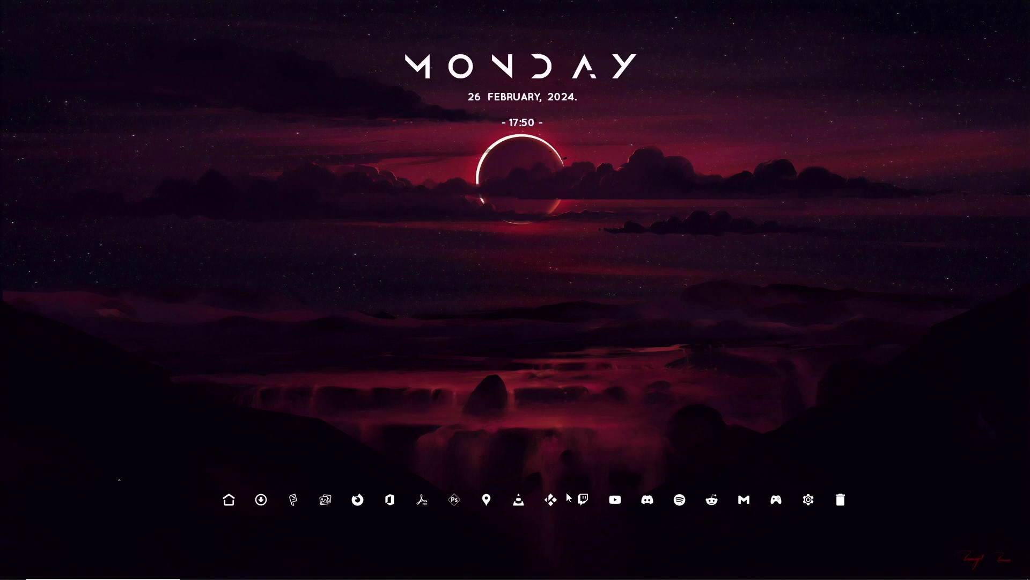
pyautogui.moveTo(554, 501); pyautogui.dragTo(552, 418)
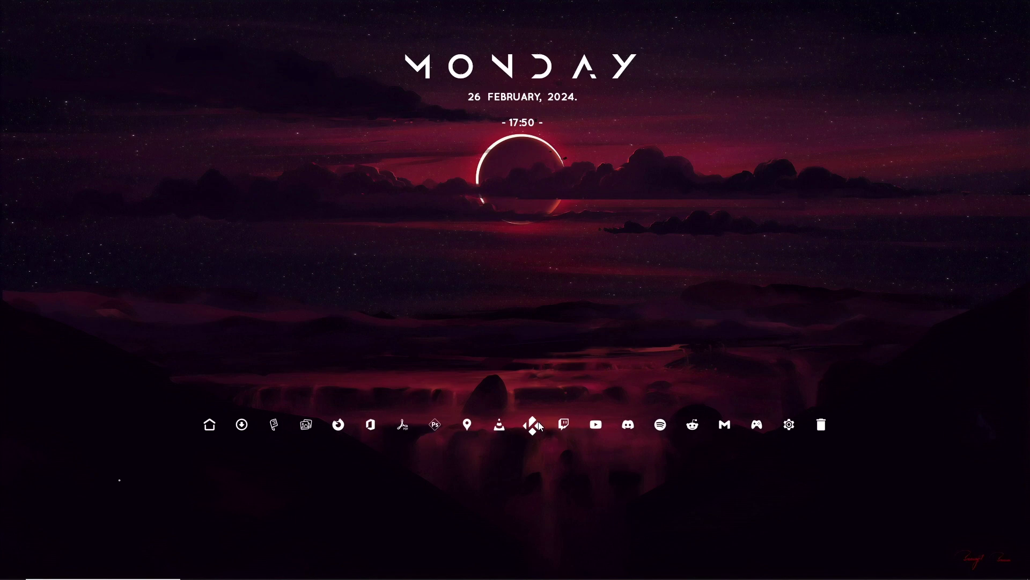
pyautogui.moveTo(552, 418); pyautogui.dragTo(554, 413)
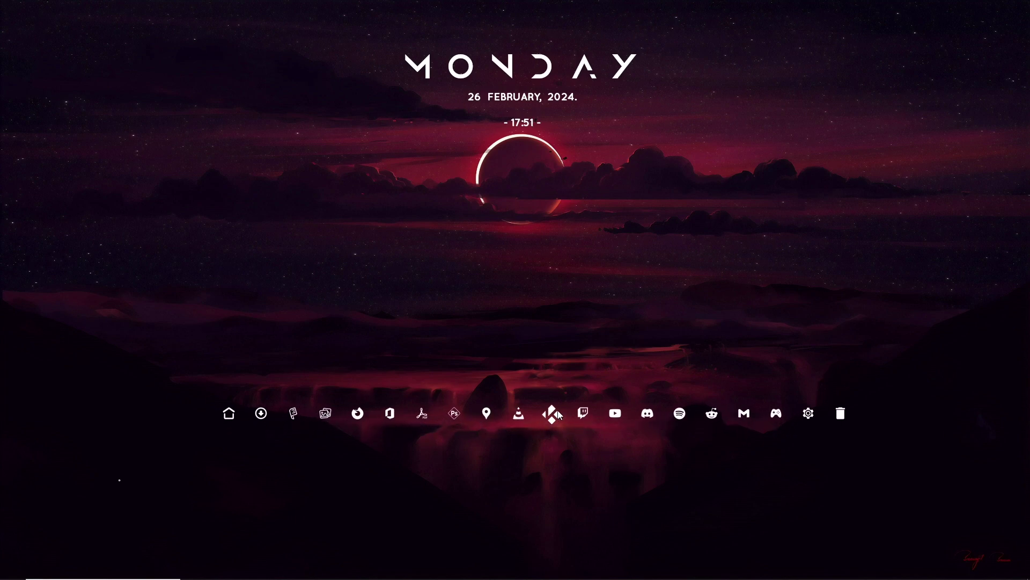